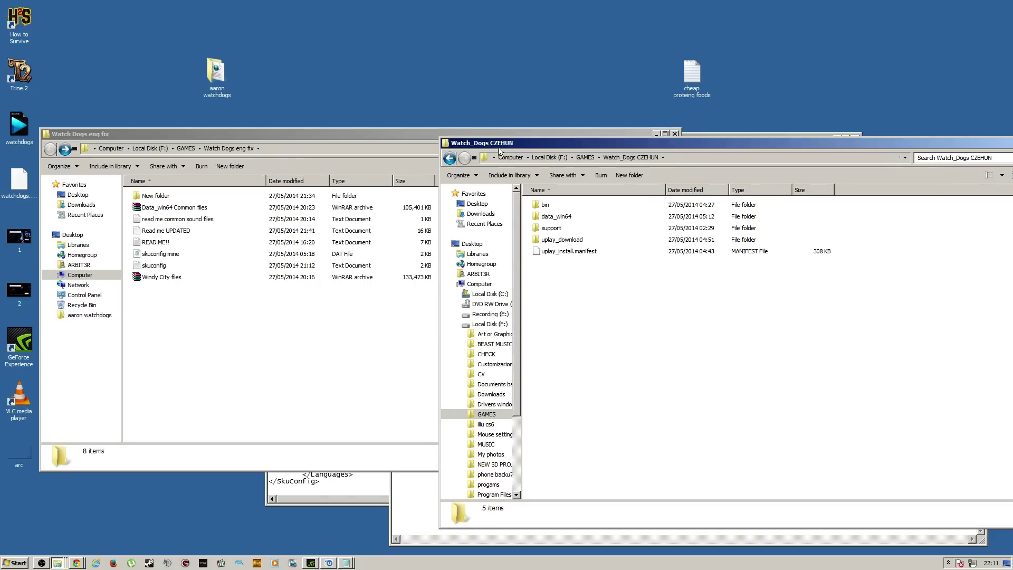
# Arrange the Watch Dogs eng fix and Watch_Dogs CZEHUN folder windows side by side, resized to nearly the full desktop height.
pyautogui.moveTo(500, 151); pyautogui.dragTo(448, 62)
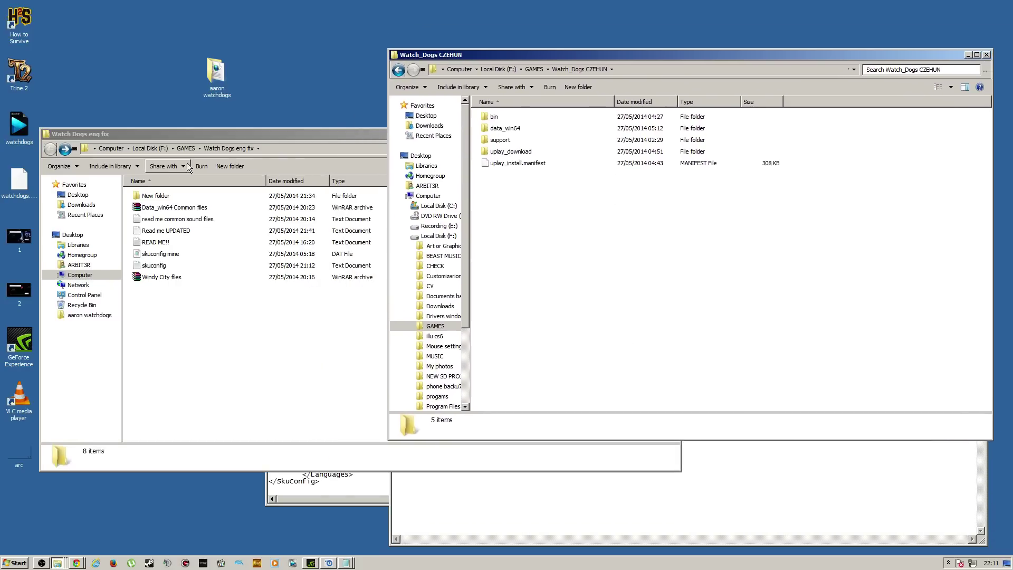
pyautogui.moveTo(213, 136); pyautogui.dragTo(216, 91)
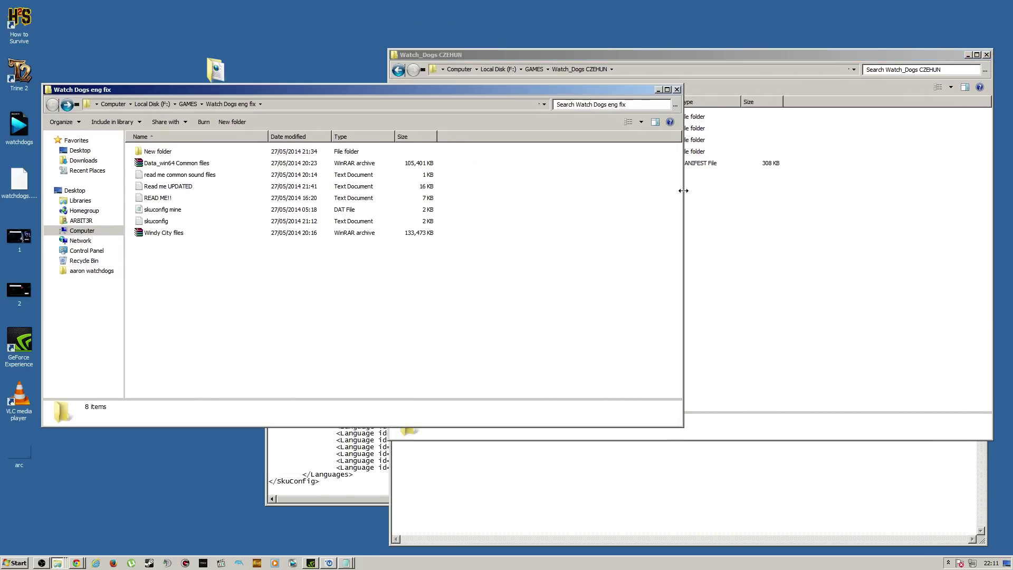
pyautogui.moveTo(683, 190); pyautogui.dragTo(470, 190)
pyautogui.moveTo(240, 89); pyautogui.dragTo(206, 12)
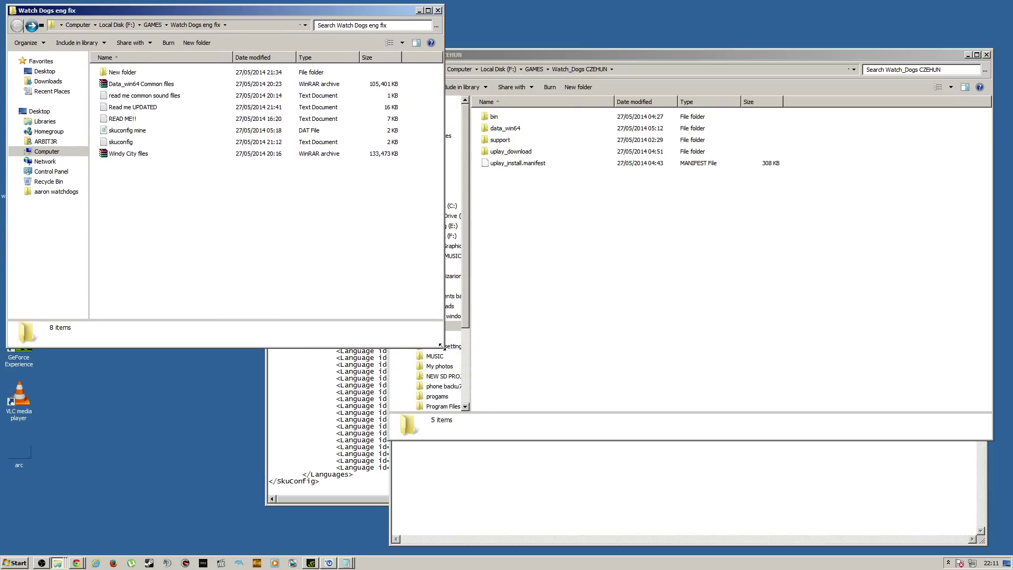
pyautogui.moveTo(441, 346); pyautogui.dragTo(415, 537)
pyautogui.click(501, 253)
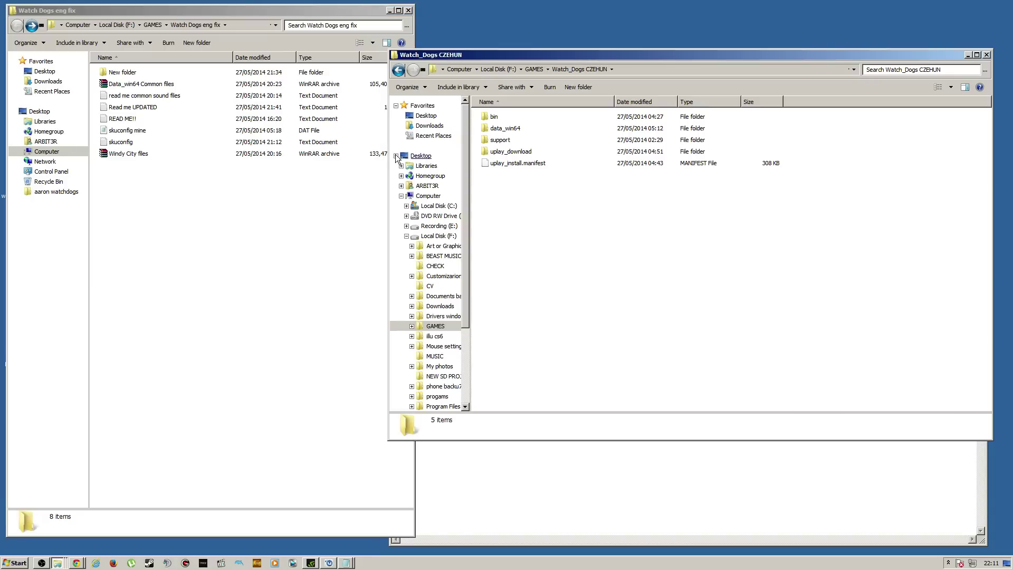
pyautogui.moveTo(388, 153); pyautogui.dragTo(433, 153)
pyautogui.moveTo(542, 50); pyautogui.dragTo(543, 6)
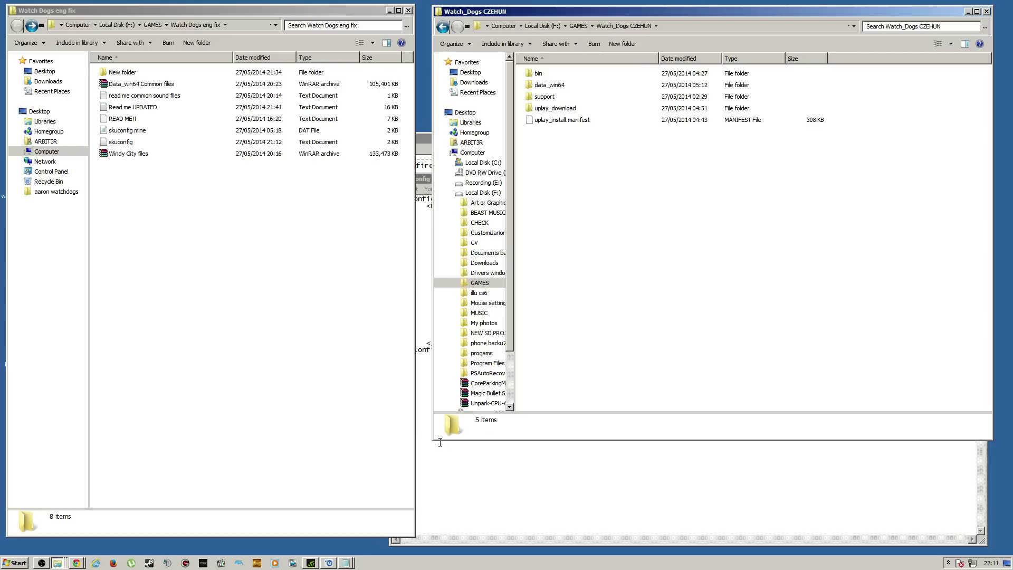
pyautogui.moveTo(438, 439); pyautogui.dragTo(425, 537)
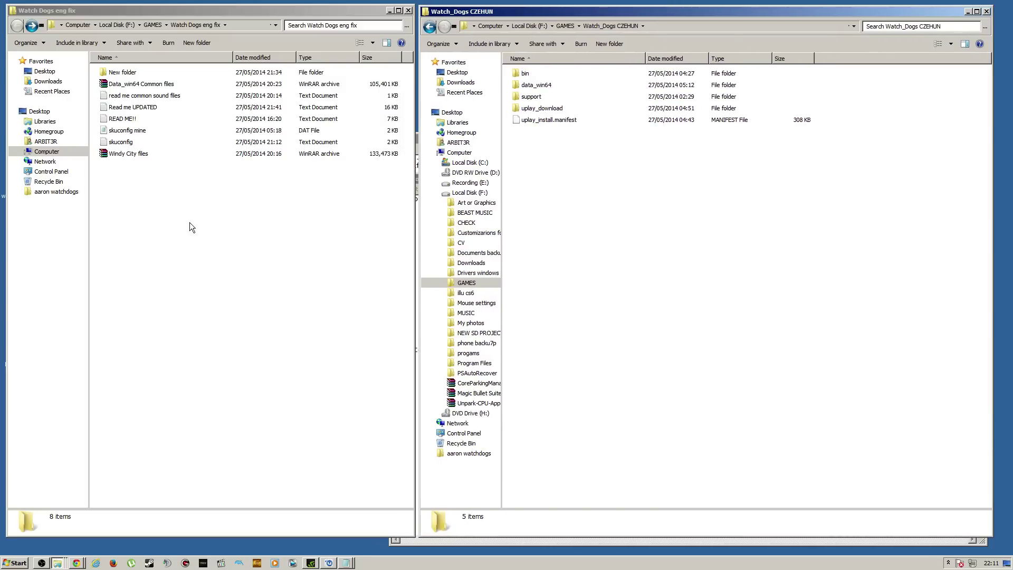
# Examine the windy_city_english DAT and FAT files in data_win64 > worlds > windy_city, and return to the Watch_Dogs CZEHUN folder.
pyautogui.doubleClick(534, 85)
pyautogui.moveTo(868, 183); pyautogui.dragTo(556, 223)
pyautogui.click(557, 83)
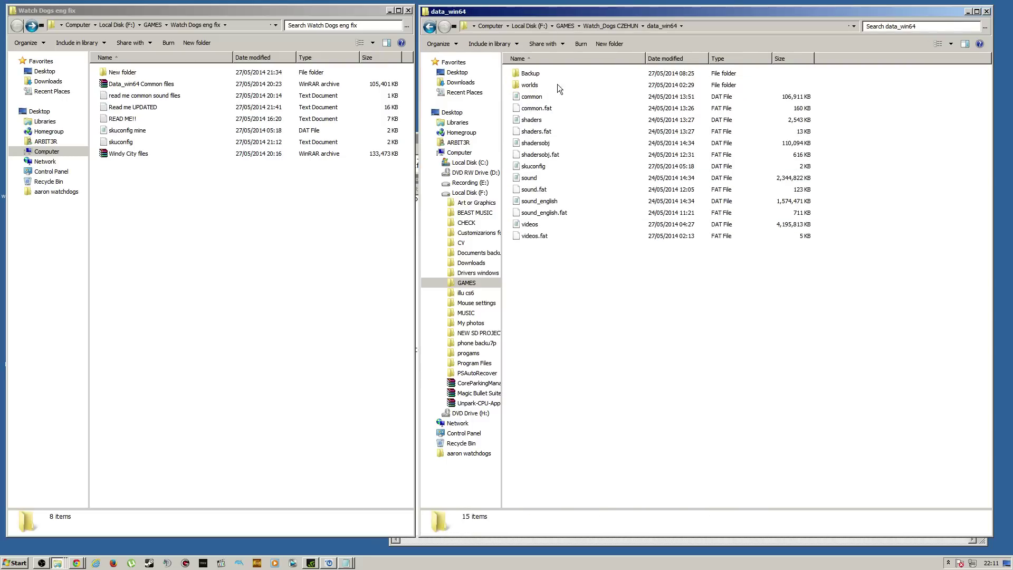
pyautogui.click(525, 84)
pyautogui.doubleClick(526, 84)
pyautogui.doubleClick(528, 75)
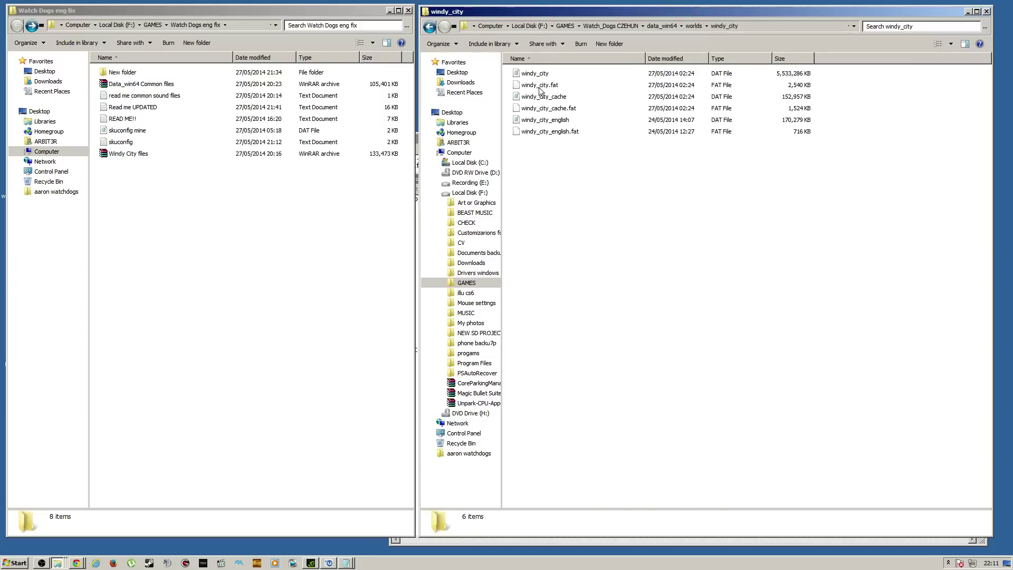
pyautogui.click(528, 121)
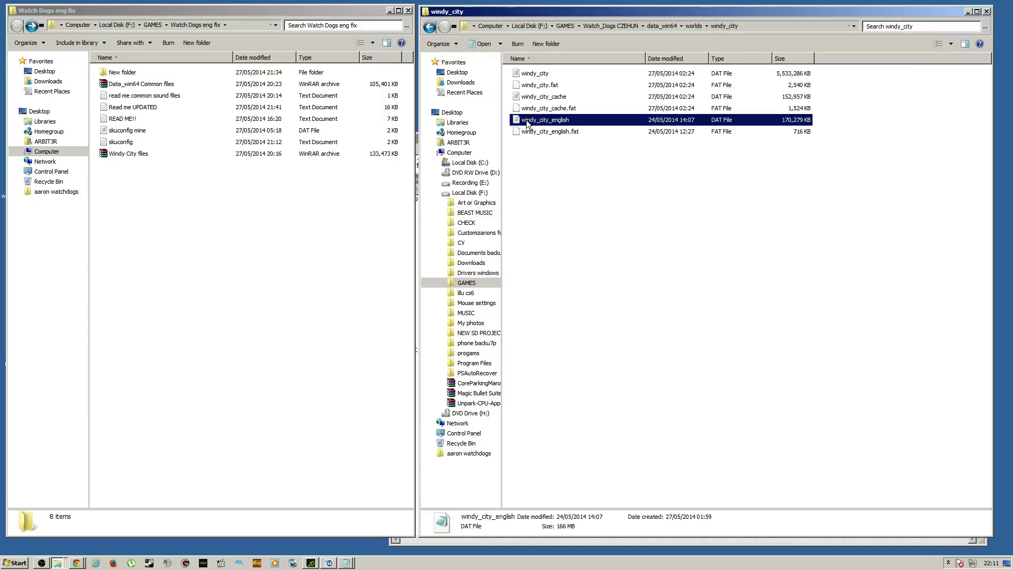
pyautogui.click(532, 133)
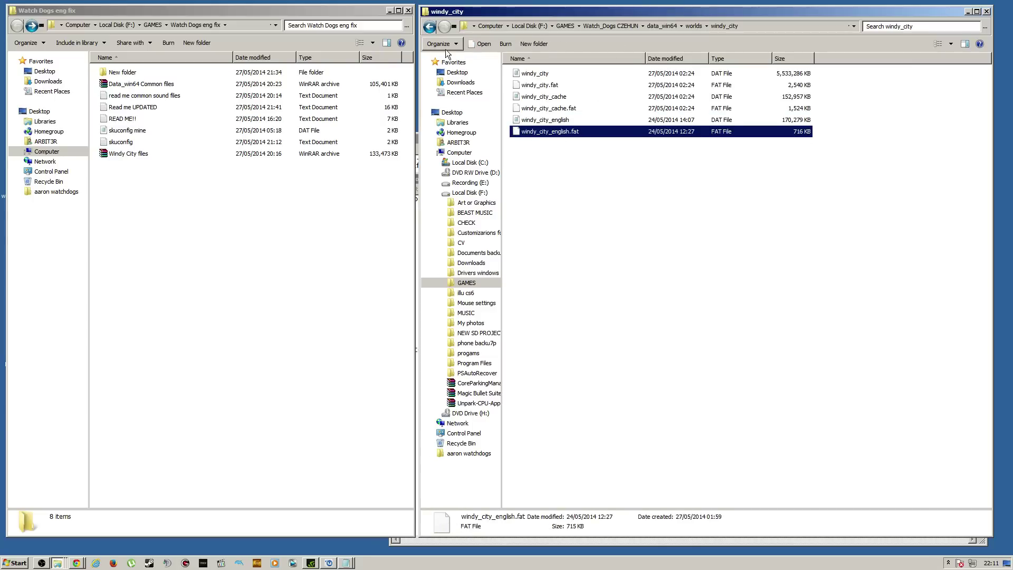
pyautogui.click(429, 27)
pyautogui.click(430, 27)
pyautogui.click(430, 29)
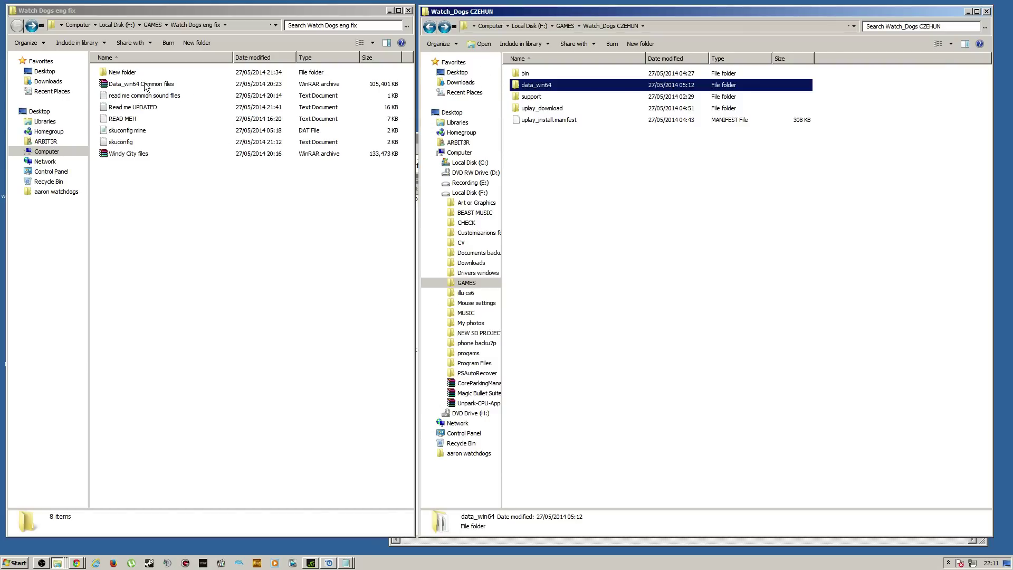
# Highlight the Data_win64 Common files archive and skuconfig mine in the fix folder, with the game's data_win64 folder opened alongside.
pyautogui.click(138, 87)
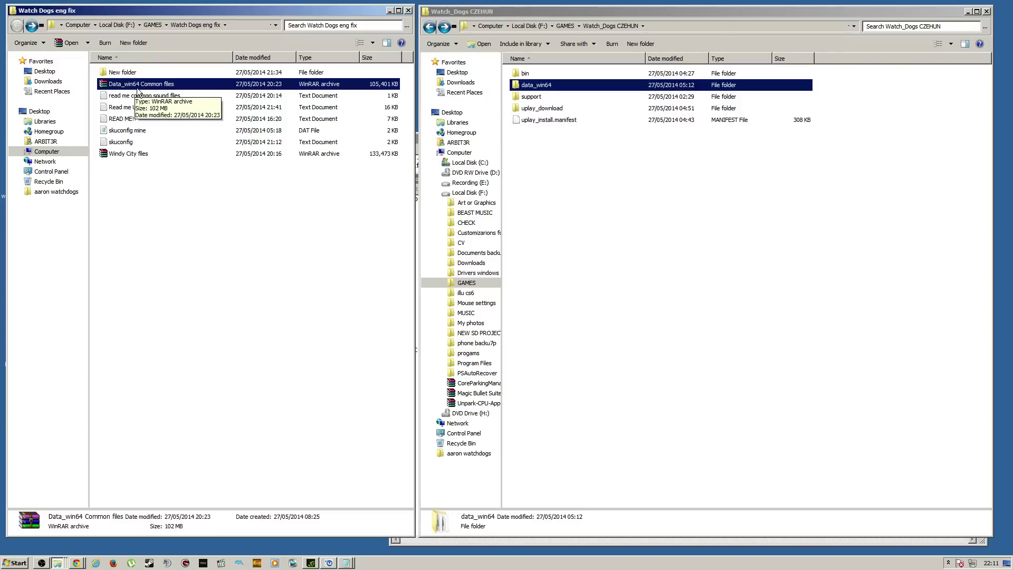
pyautogui.doubleClick(538, 86)
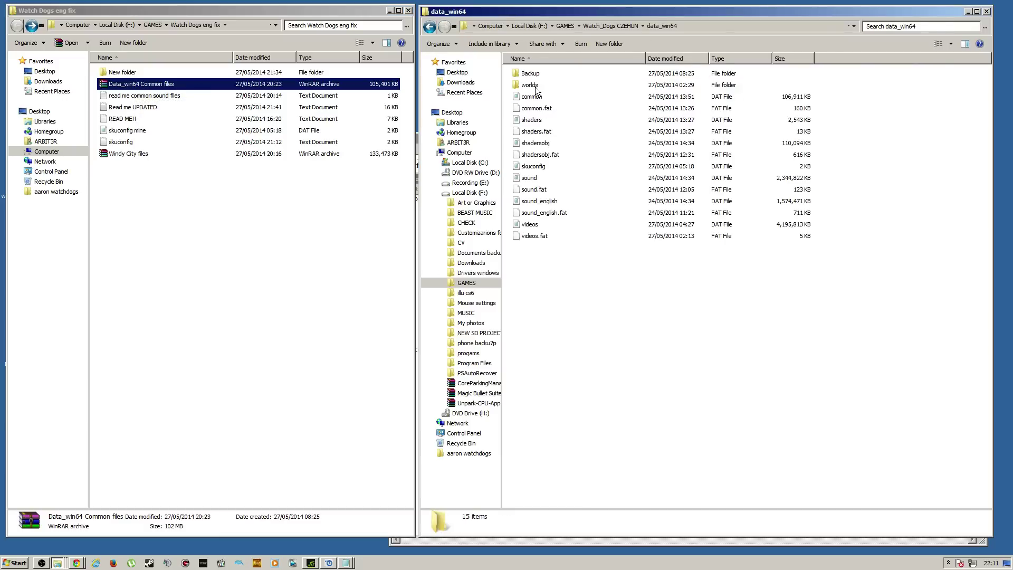
pyautogui.click(132, 132)
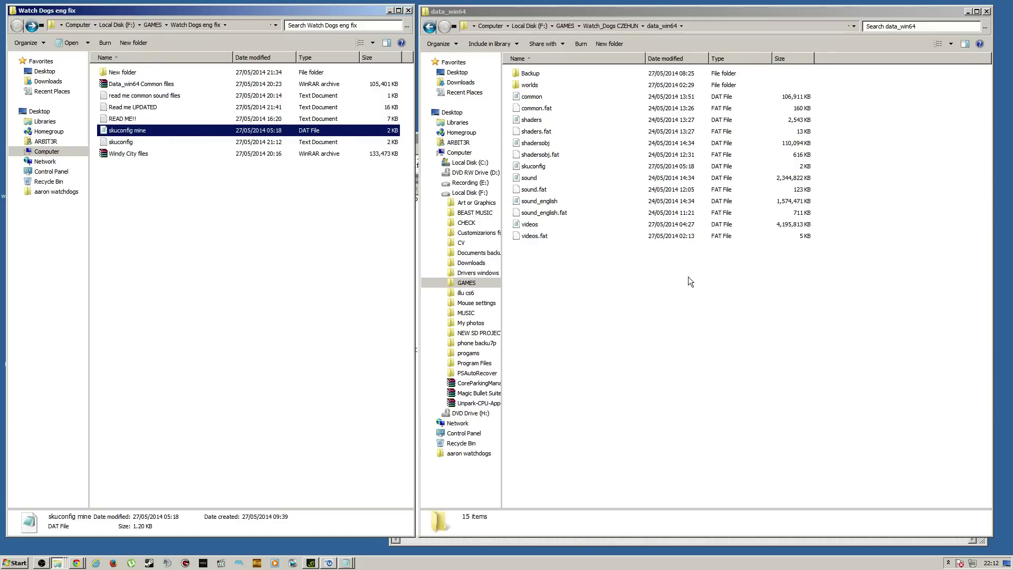
pyautogui.moveTo(888, 185); pyautogui.dragTo(834, 227)
# Open New folder in the Watch Dogs eng fix folder and review the four Data Win 64 sound files archives, part1 to part4.
pyautogui.doubleClick(137, 71)
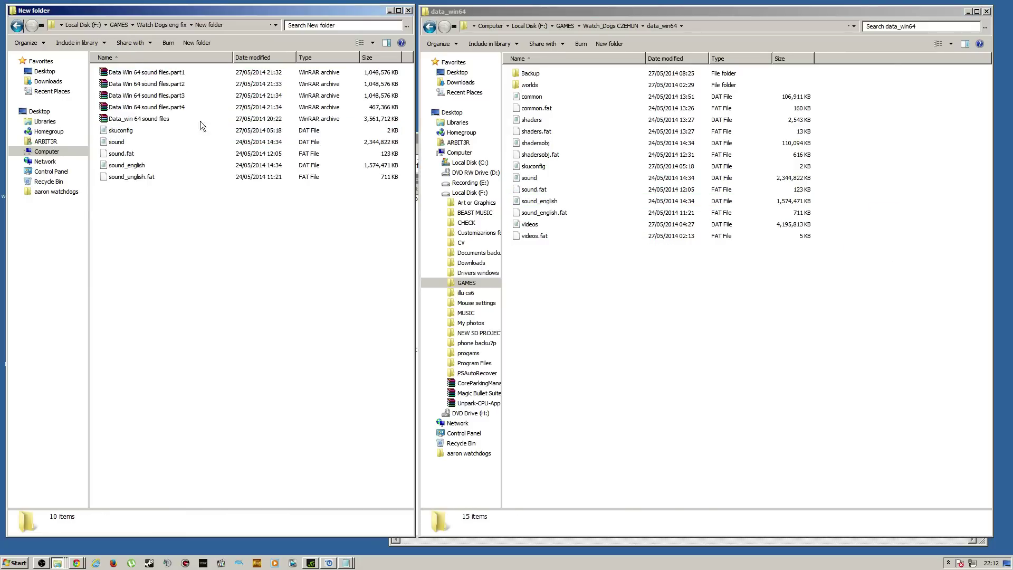
pyautogui.moveTo(95, 72); pyautogui.dragTo(204, 112)
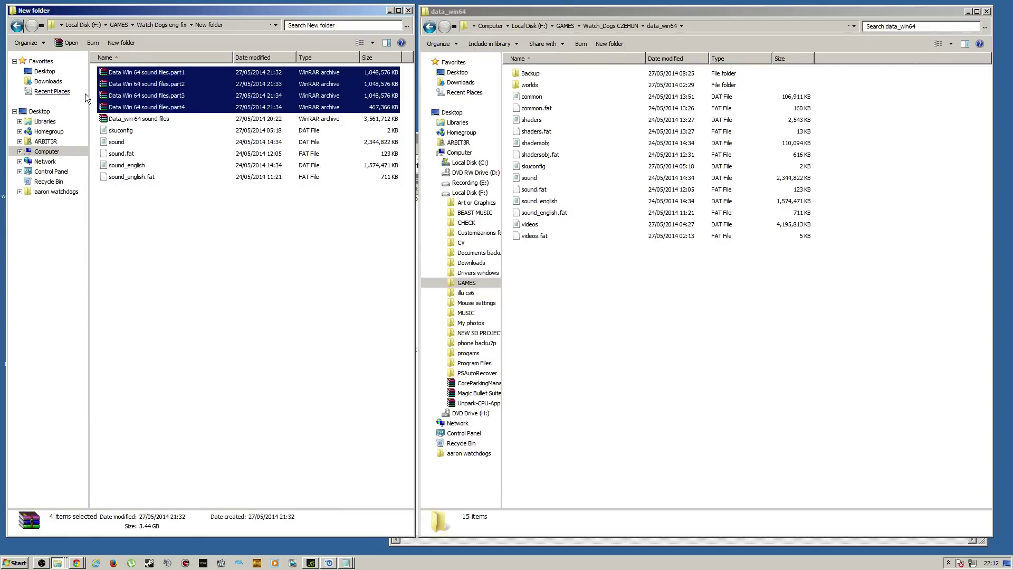
pyautogui.click(92, 79)
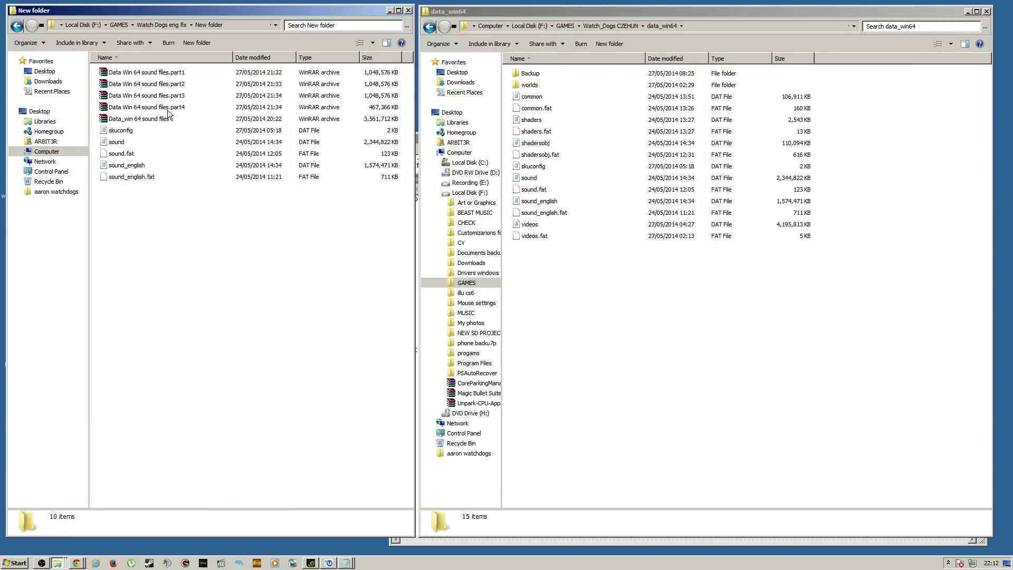
pyautogui.moveTo(93, 73); pyautogui.dragTo(150, 107)
pyautogui.click(195, 287)
pyautogui.moveTo(96, 69); pyautogui.dragTo(157, 109)
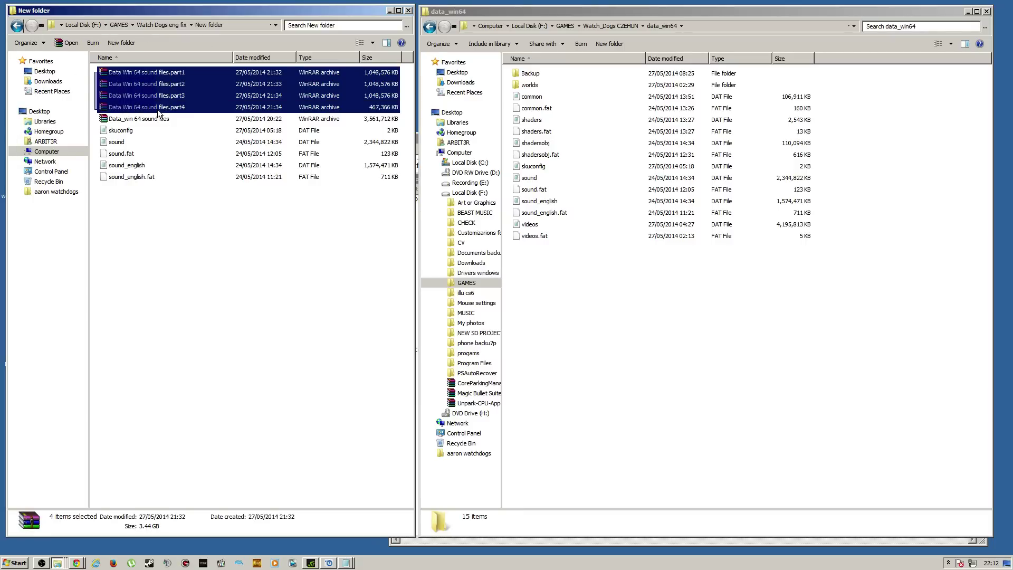
pyautogui.click(204, 265)
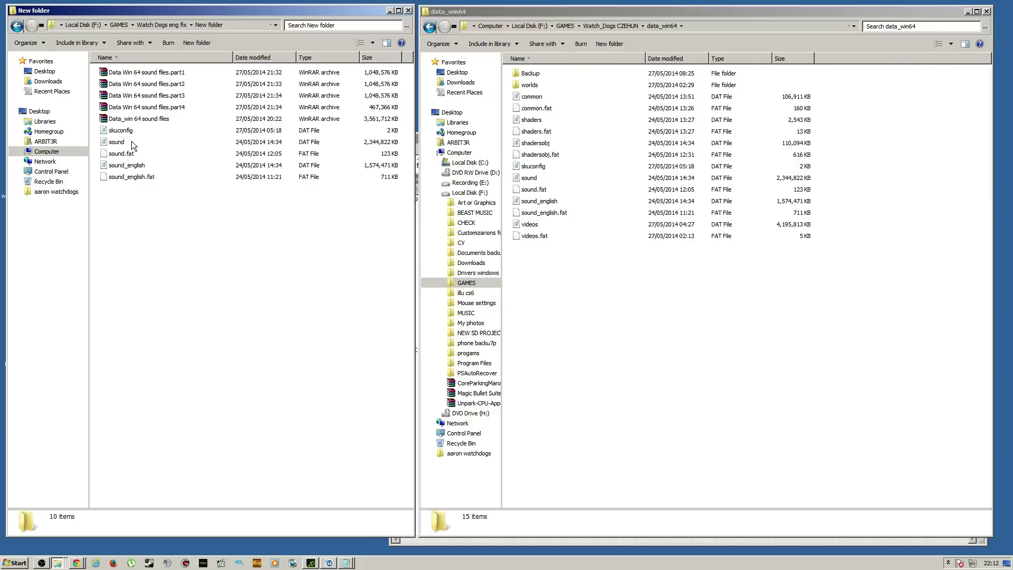
# Inspect the sound and sound_english DAT and FAT files inside the Data_win 64 sound files archive, and close the archive.
pyautogui.doubleClick(145, 122)
pyautogui.moveTo(385, 283); pyautogui.dragTo(315, 208)
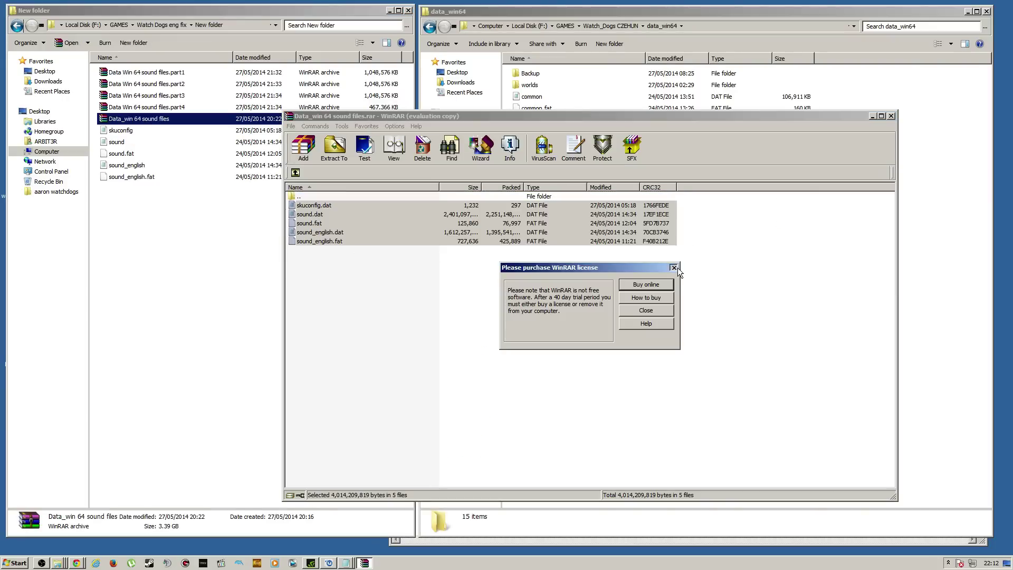
pyautogui.click(676, 268)
pyautogui.click(317, 215)
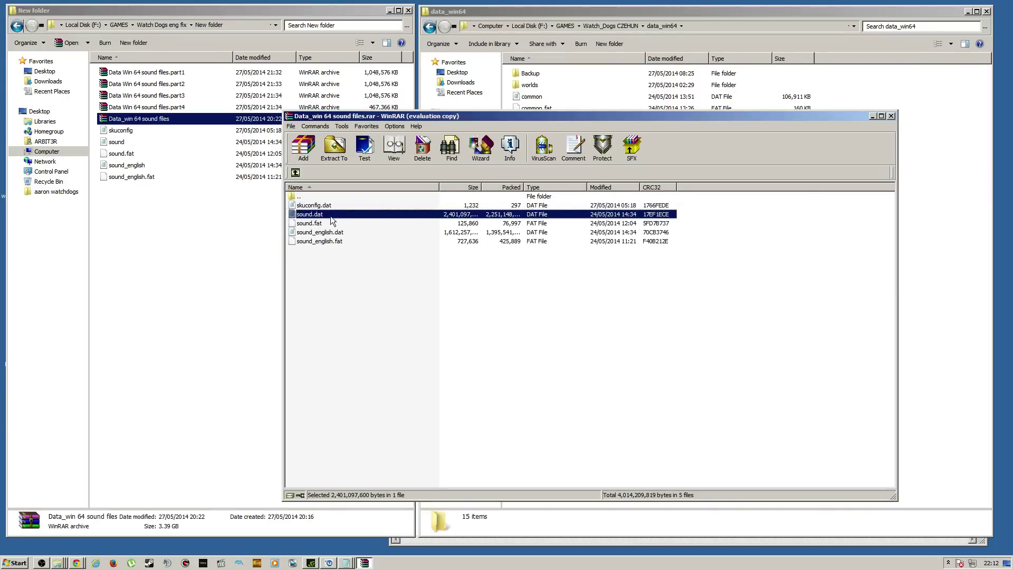
pyautogui.click(318, 224)
pyautogui.click(340, 233)
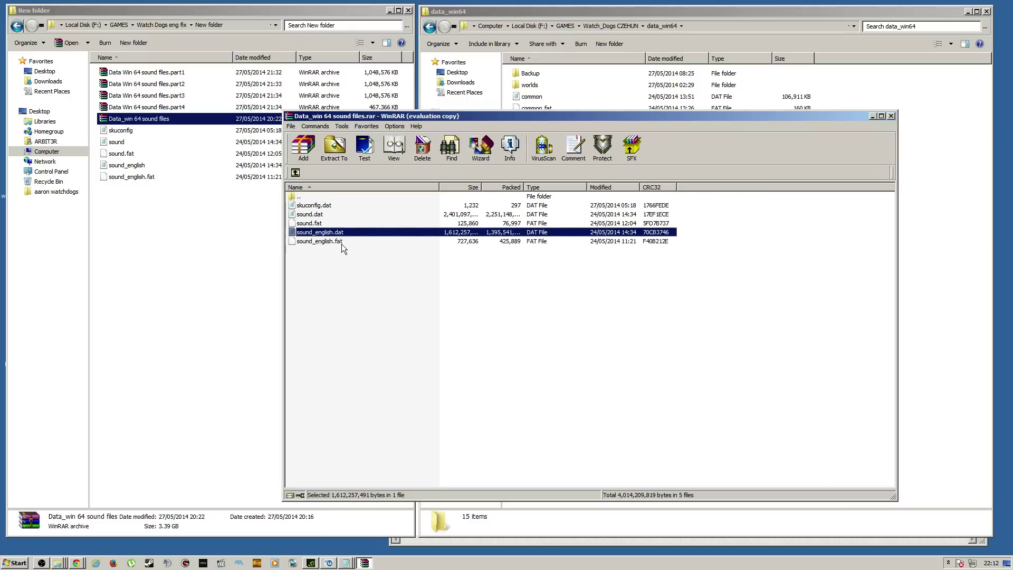
pyautogui.click(369, 241)
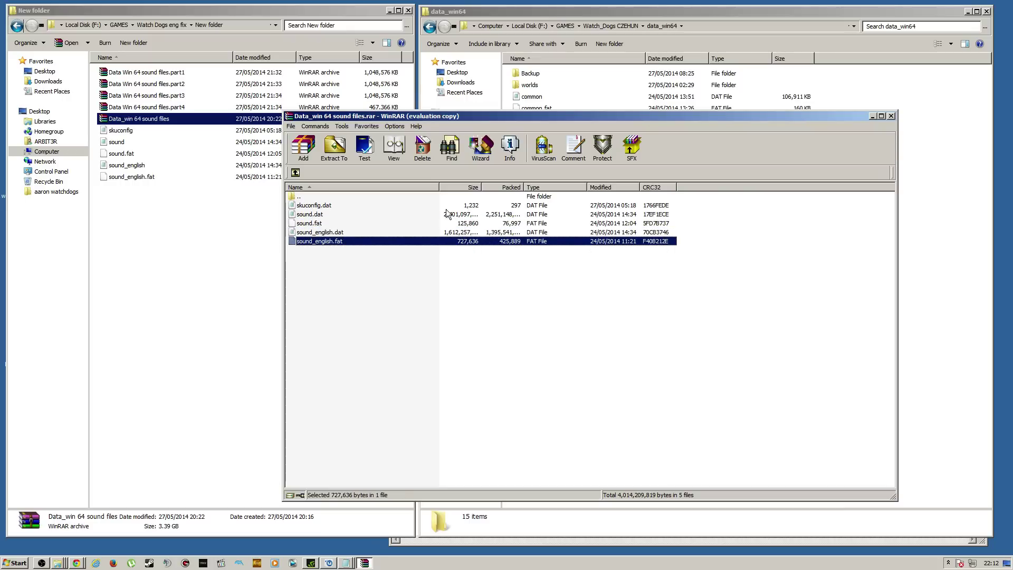
pyautogui.click(891, 116)
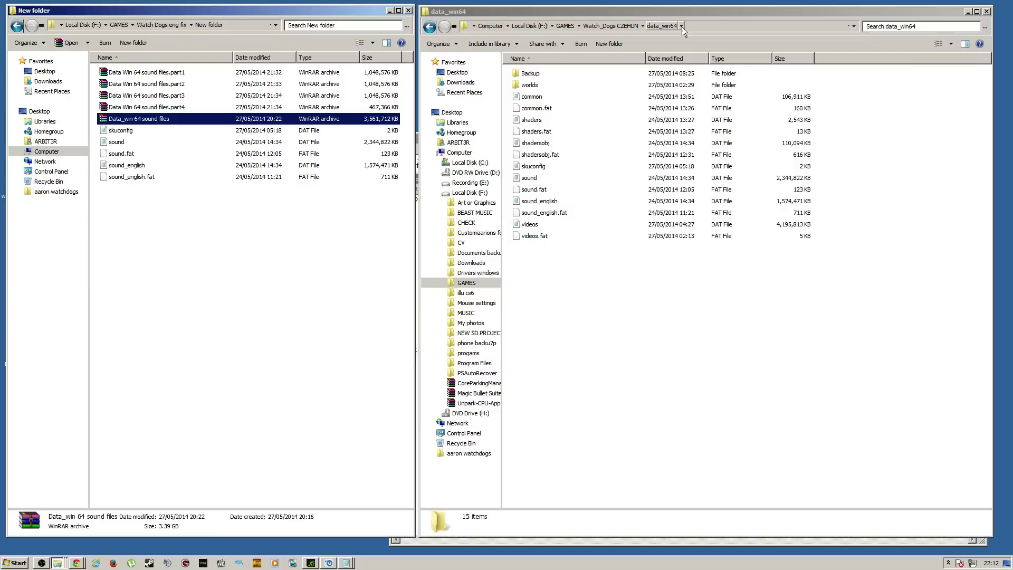
# Select skuconfig in the game's data_win64 folder and go back from New folder to the Watch Dogs eng fix folder.
pyautogui.moveTo(610, 302); pyautogui.dragTo(758, 346)
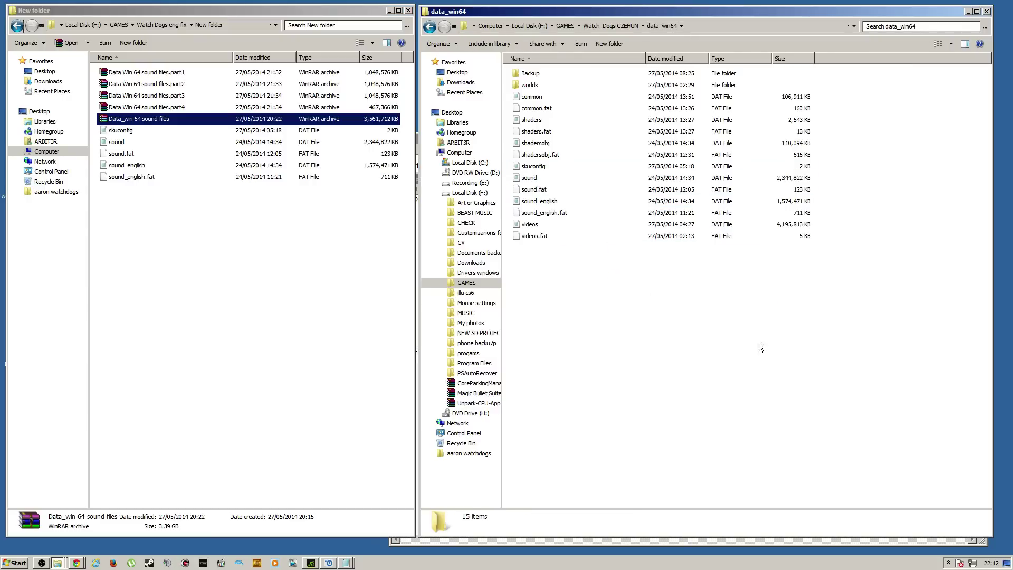
pyautogui.click(534, 168)
pyautogui.click(163, 219)
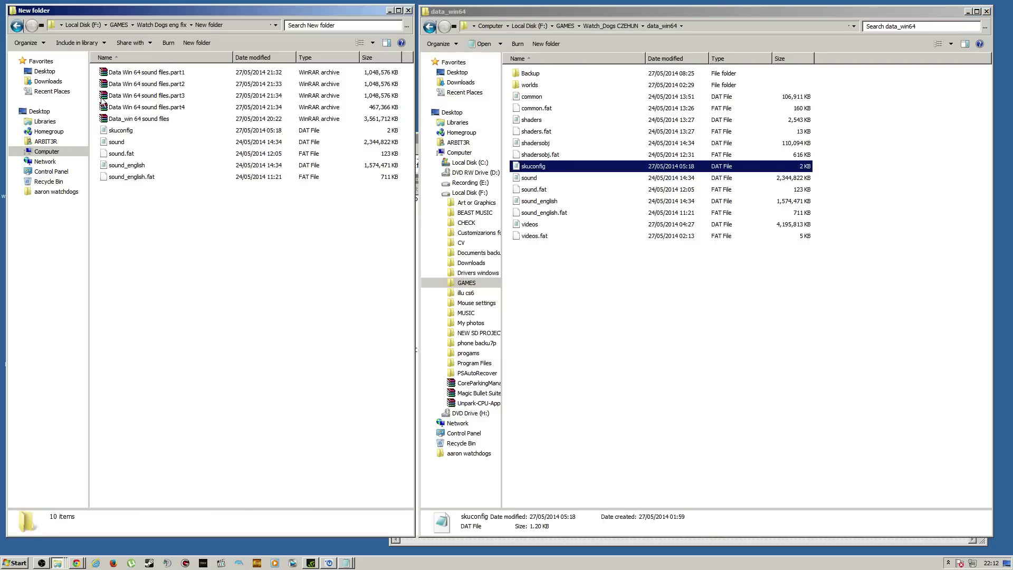
pyautogui.click(18, 27)
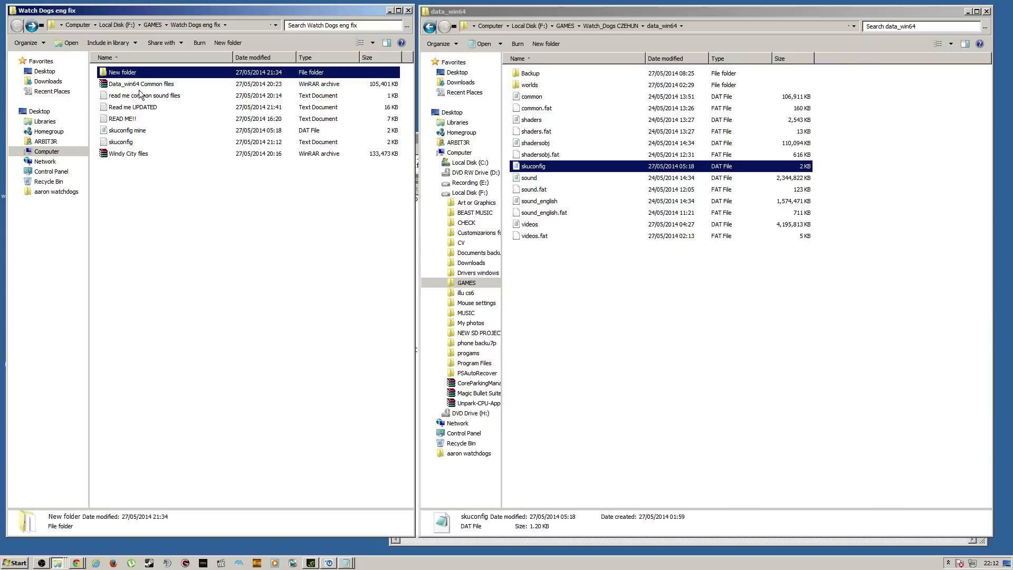
# Open the Windy City files archive, select windy_city_english.dat and windy_city_english.fat, and dismiss the WinRAR license reminder.
pyautogui.click(126, 157)
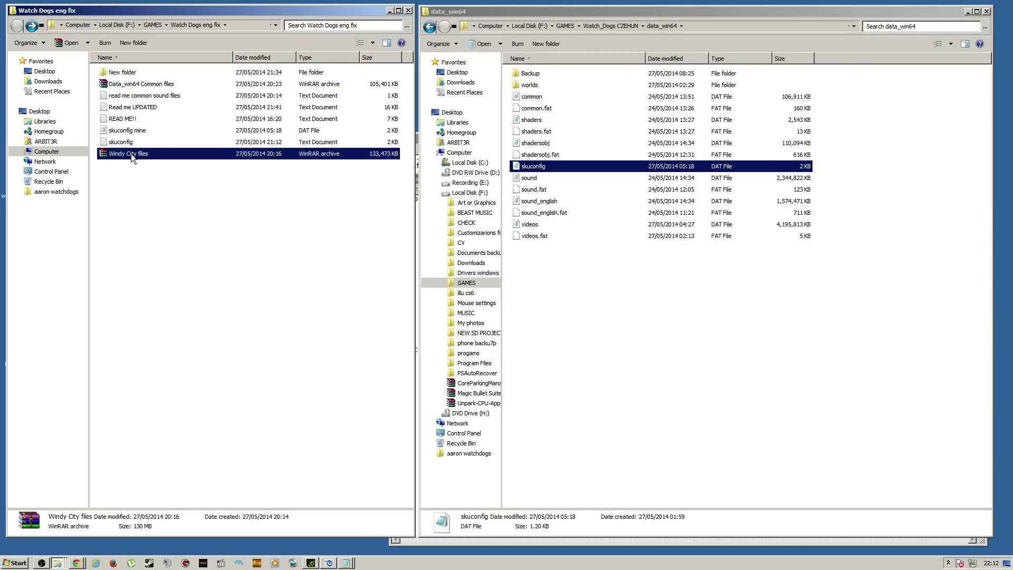
pyautogui.doubleClick(137, 153)
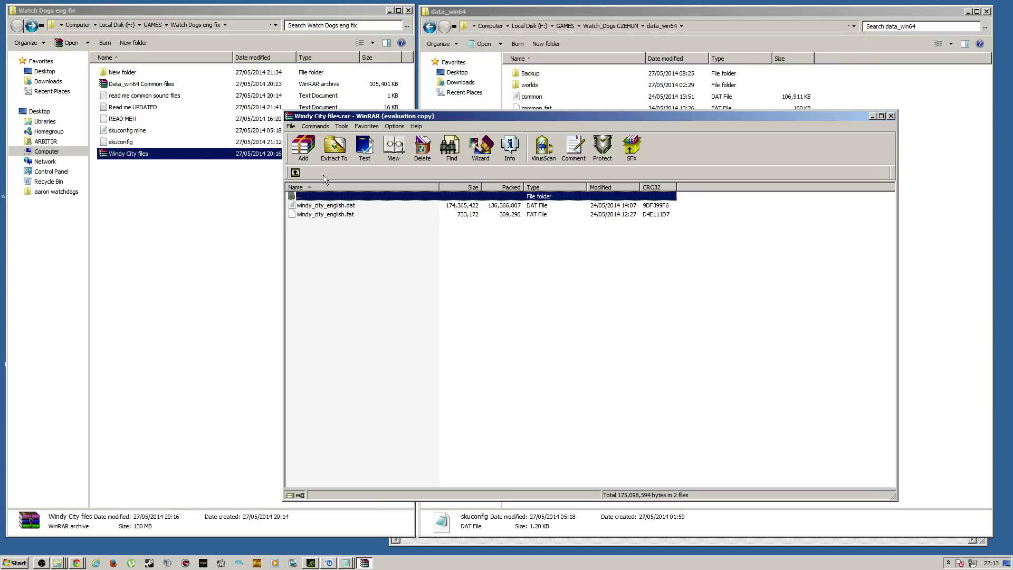
pyautogui.moveTo(349, 236); pyautogui.dragTo(314, 197)
pyautogui.click(253, 222)
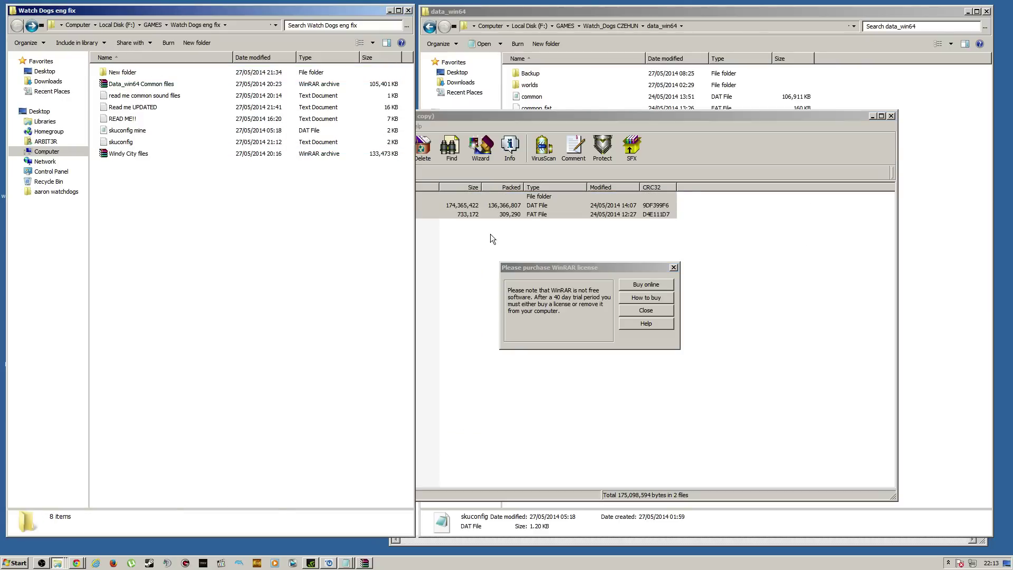
pyautogui.click(674, 268)
pyautogui.click(730, 127)
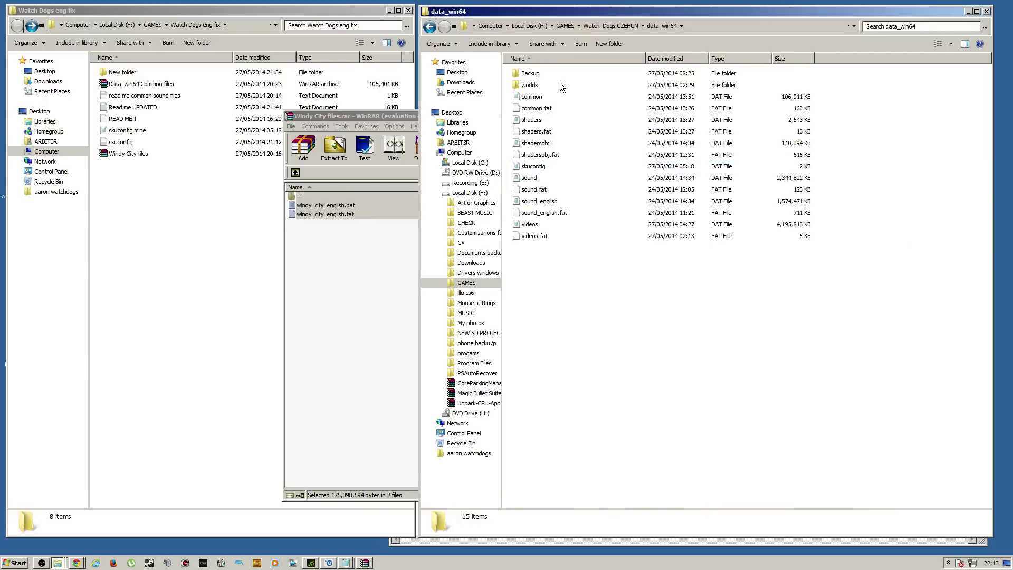
# View the worlds > windy_city folder as the destination of the archive's files, and return to data_win64.
pyautogui.doubleClick(531, 85)
pyautogui.doubleClick(534, 73)
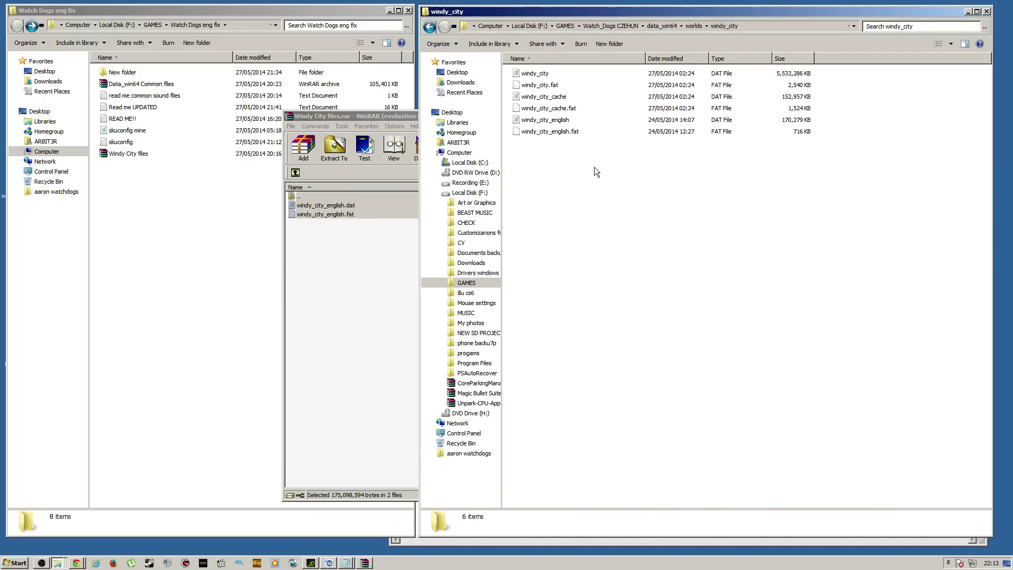
pyautogui.moveTo(659, 194); pyautogui.dragTo(682, 229)
pyautogui.doubleClick(430, 27)
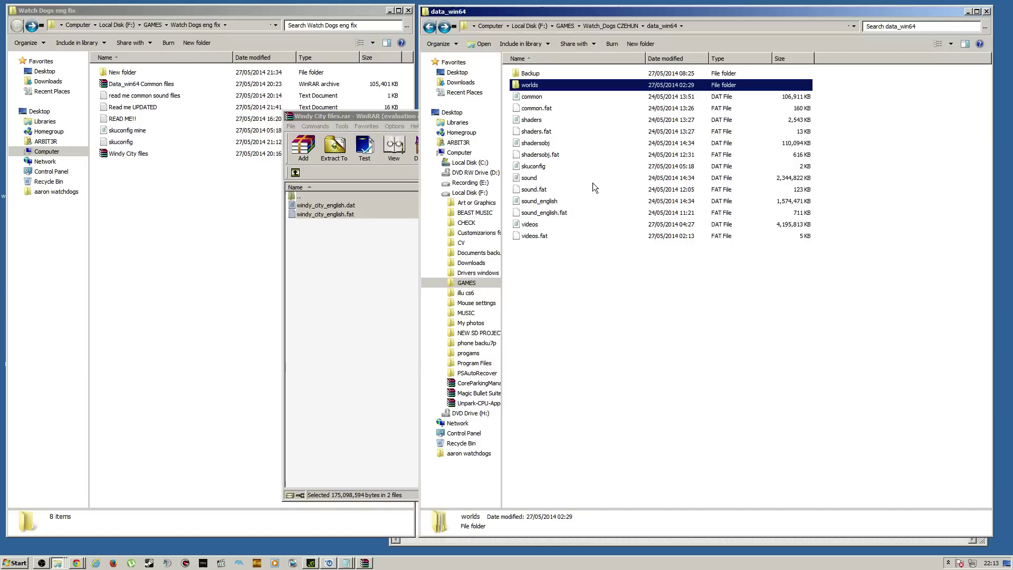
# Open the skuconfig text document from the Watch Dogs eng fix folder in Notepad.
pyautogui.click(141, 214)
pyautogui.click(129, 130)
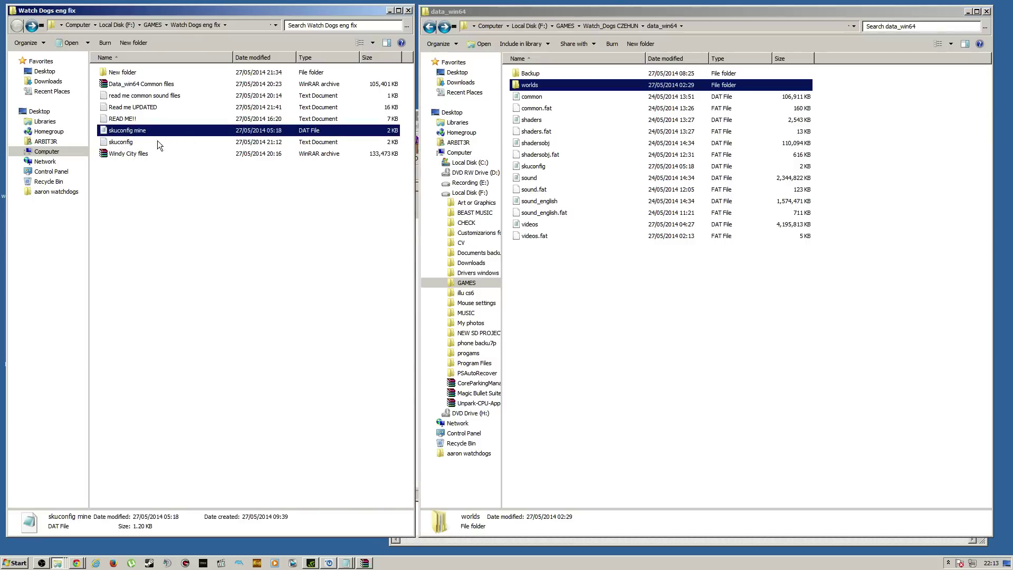
pyautogui.doubleClick(128, 142)
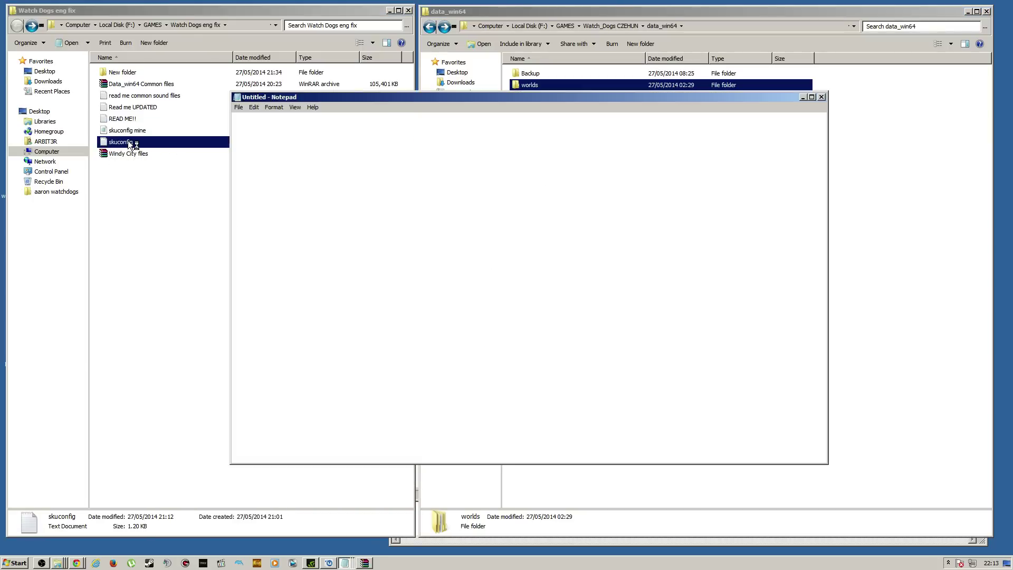
# Examine the textdefault and audiodefault settings in skuconfig and match them to the id in the English language line.
pyautogui.moveTo(546, 96); pyautogui.dragTo(486, 103)
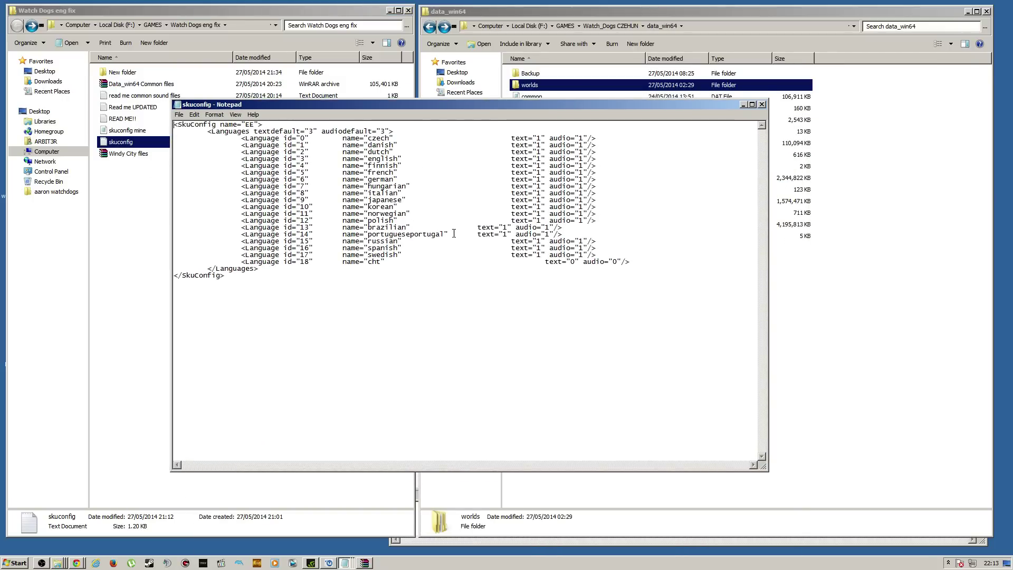
pyautogui.moveTo(214, 133); pyautogui.dragTo(398, 133)
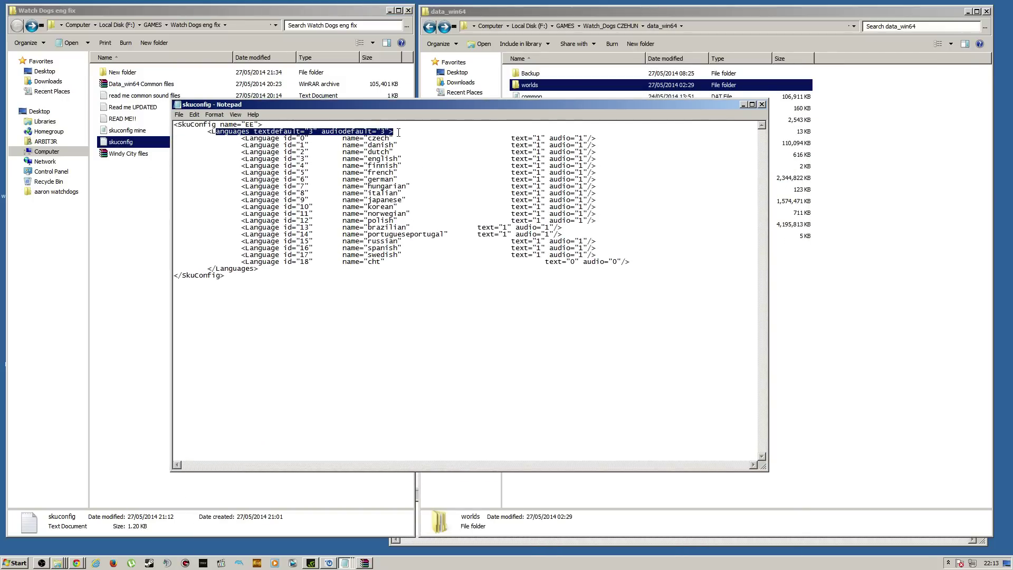
pyautogui.click(312, 133)
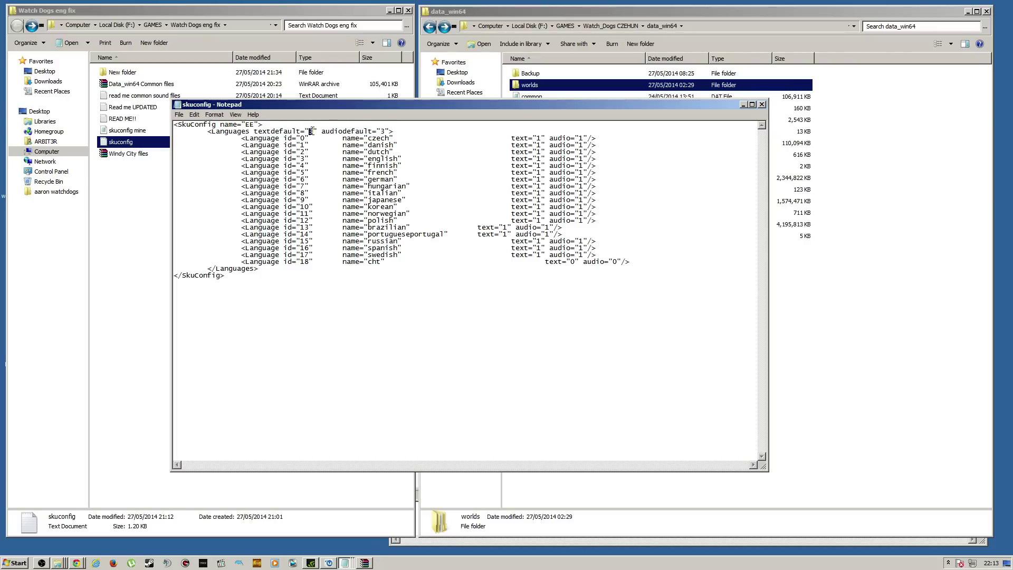
pyautogui.moveTo(260, 160); pyautogui.dragTo(596, 161)
pyautogui.click(308, 160)
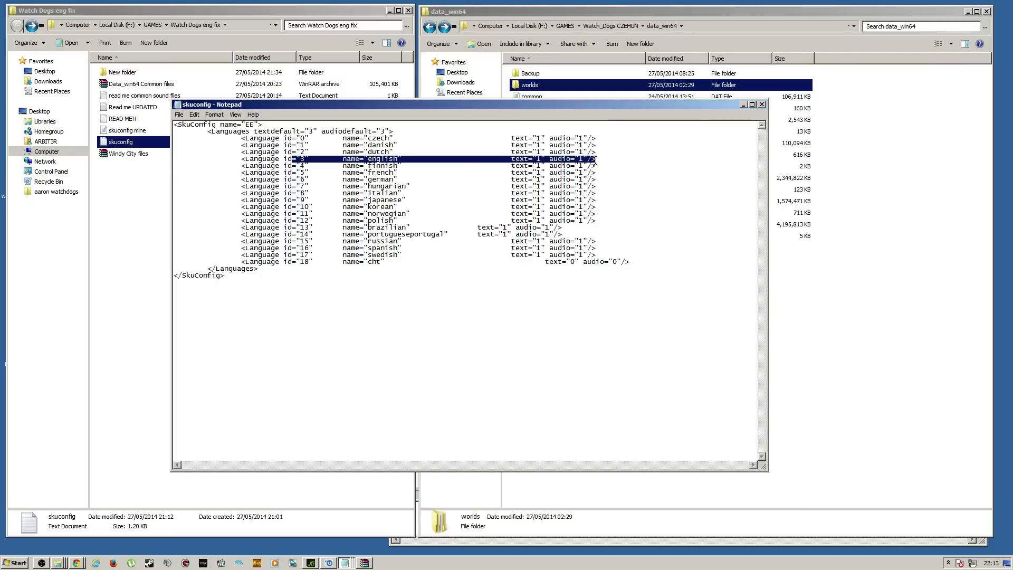
pyautogui.click(328, 148)
pyautogui.moveTo(268, 133); pyautogui.dragTo(385, 132)
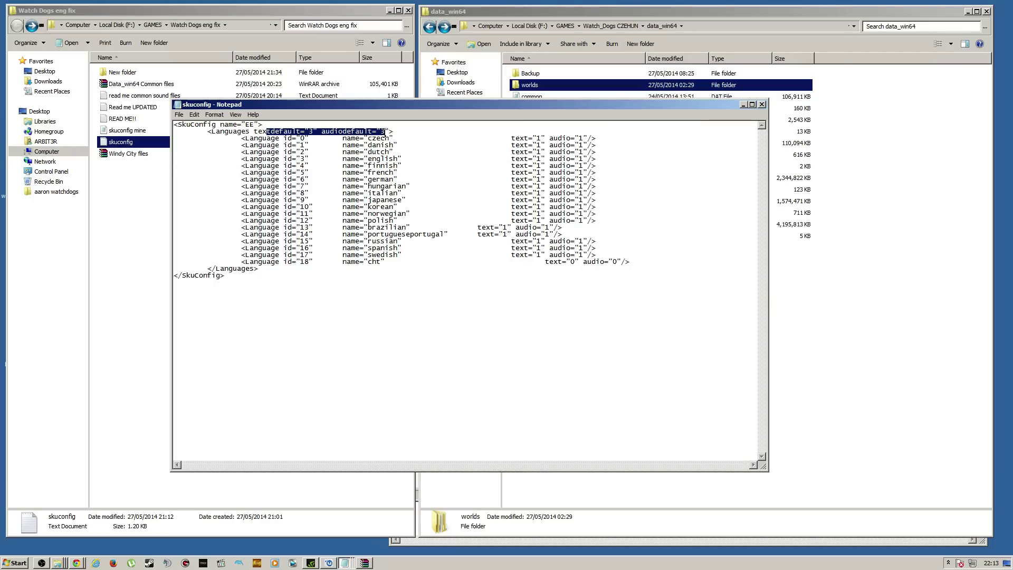
pyautogui.click(406, 131)
pyautogui.moveTo(322, 132); pyautogui.dragTo(397, 131)
pyautogui.click(401, 132)
pyautogui.moveTo(258, 131); pyautogui.dragTo(324, 132)
pyautogui.click(339, 146)
pyautogui.moveTo(274, 159); pyautogui.dragTo(585, 159)
# Examine the text and audio flags across the languages listed in skuconfig, select the whole text, and close the file.
pyautogui.moveTo(511, 145); pyautogui.dragTo(575, 222)
pyautogui.moveTo(583, 145); pyautogui.dragTo(540, 145)
pyautogui.click(528, 156)
pyautogui.click(544, 150)
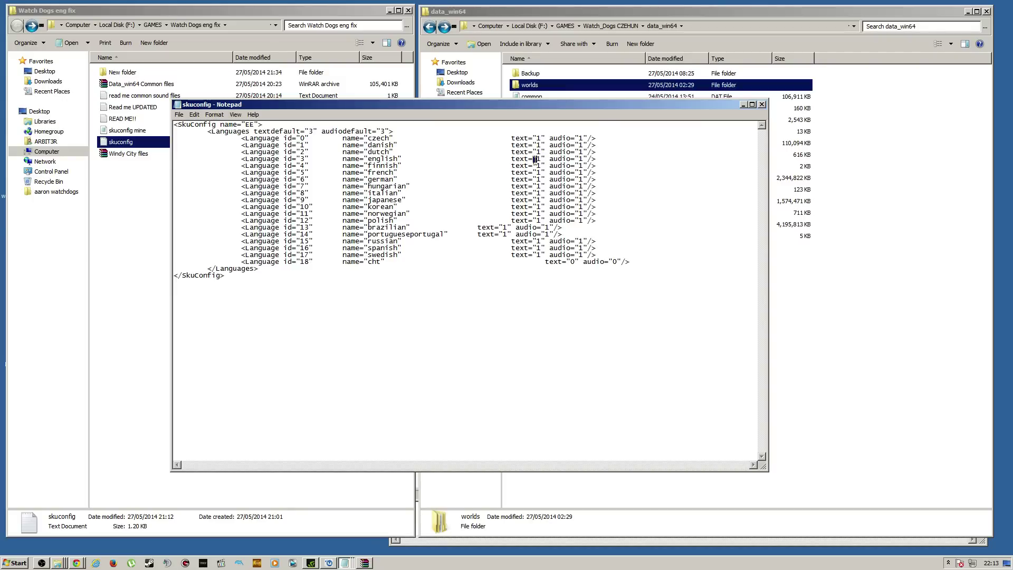
pyautogui.doubleClick(537, 185)
pyautogui.moveTo(529, 200); pyautogui.dragTo(542, 200)
pyautogui.moveTo(586, 138); pyautogui.dragTo(576, 221)
pyautogui.click(579, 159)
pyautogui.click(534, 212)
pyautogui.moveTo(535, 148); pyautogui.dragTo(540, 152)
pyautogui.click(539, 179)
pyautogui.moveTo(532, 158); pyautogui.dragTo(557, 166)
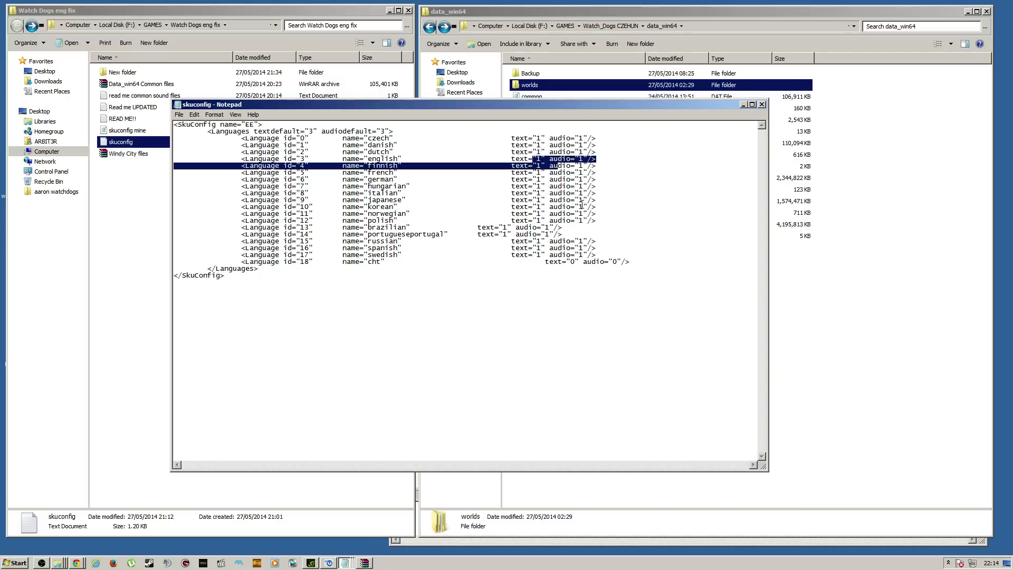
pyautogui.click(564, 235)
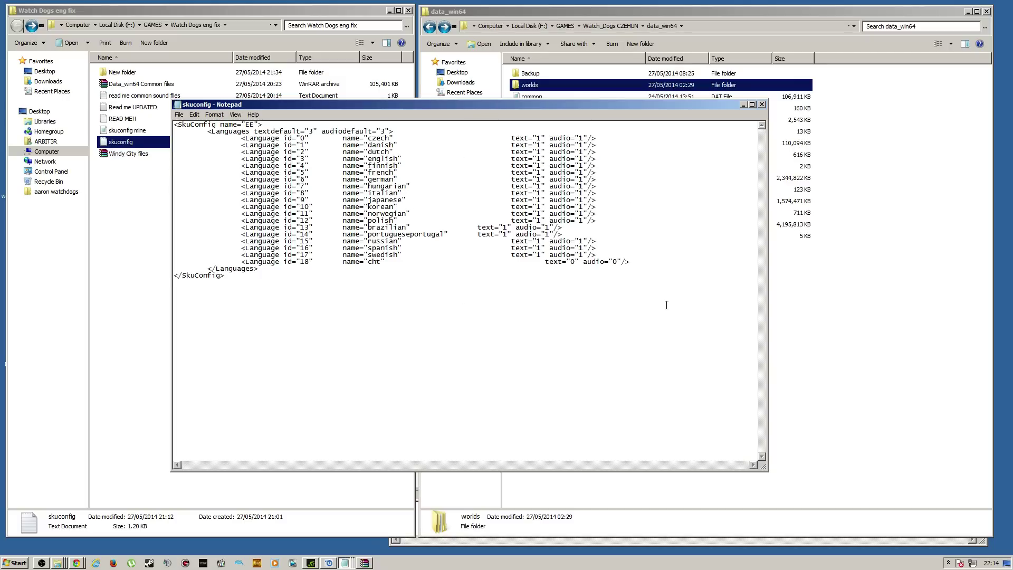
pyautogui.hotkey('ctrl', 'a')
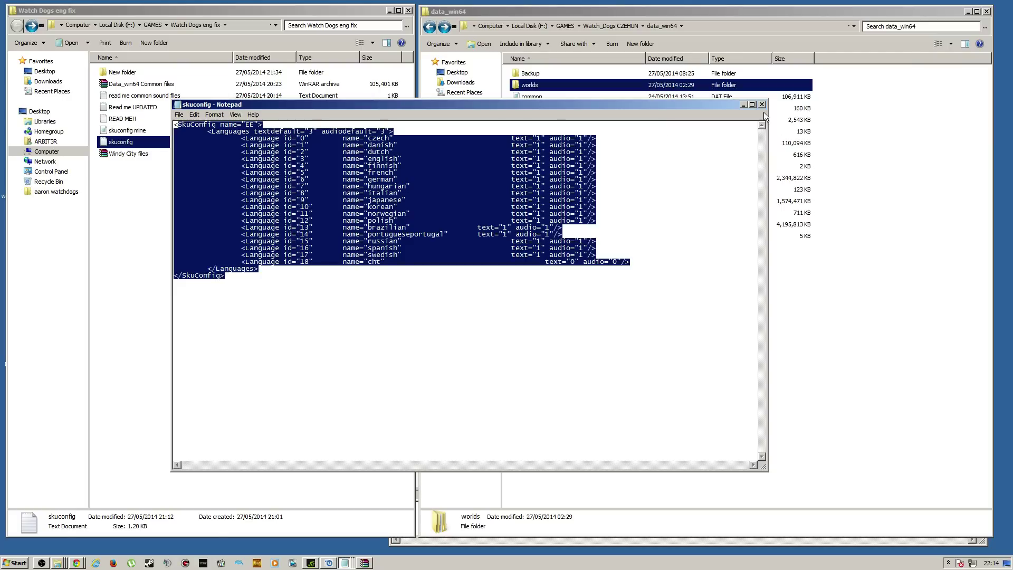
pyautogui.click(762, 104)
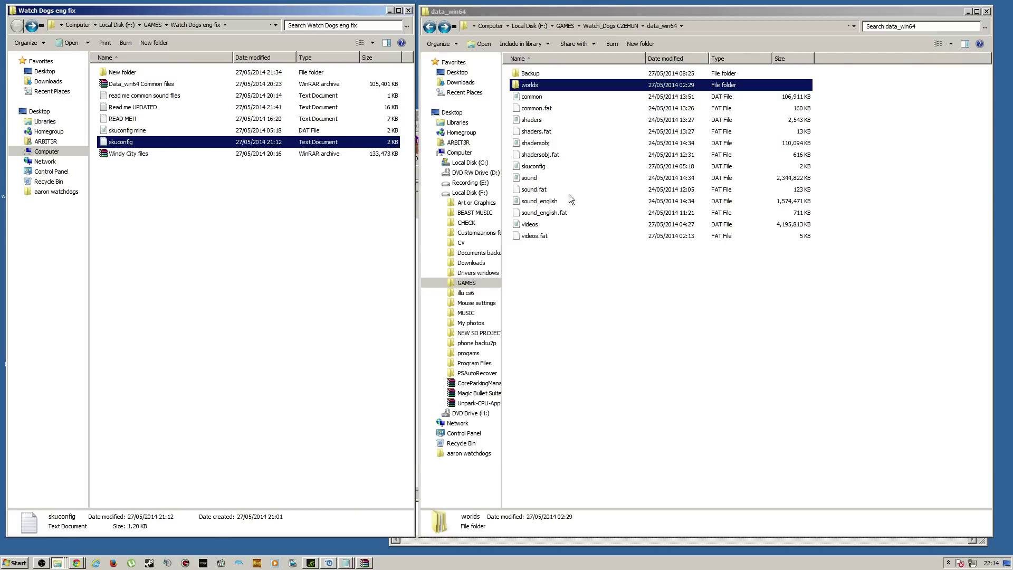
# Resize and reposition the Watch Dogs eng fix and data_win64 folder windows side by side with a gap between them.
pyautogui.click(642, 216)
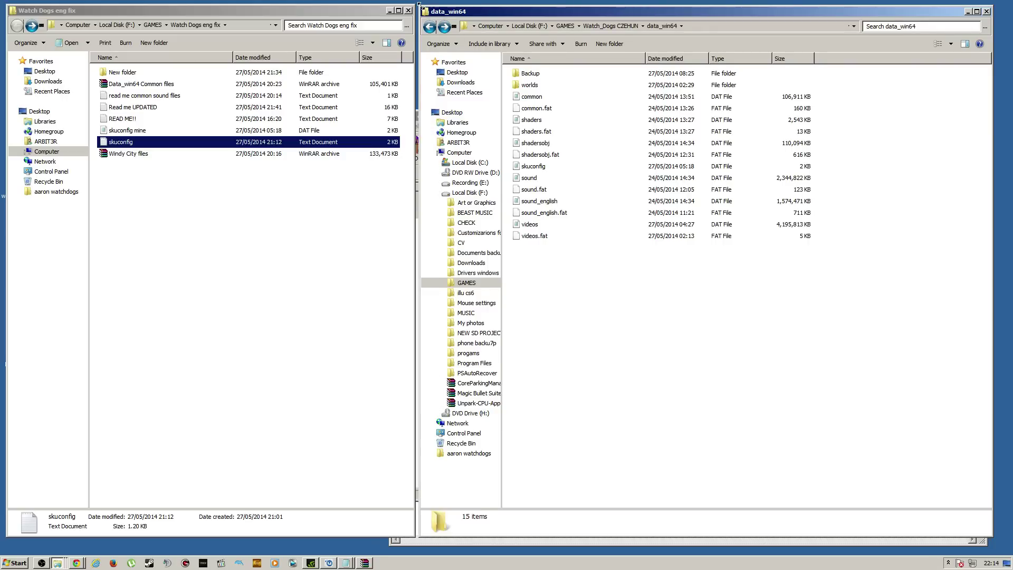
pyautogui.moveTo(418, 4); pyautogui.dragTo(417, 1)
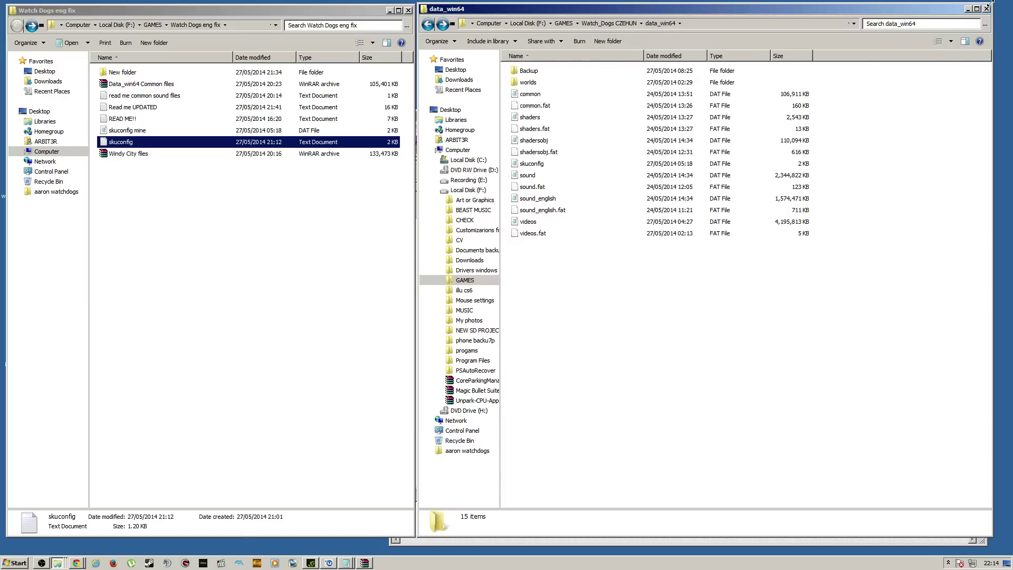
pyautogui.moveTo(990, 2); pyautogui.dragTo(1006, 3)
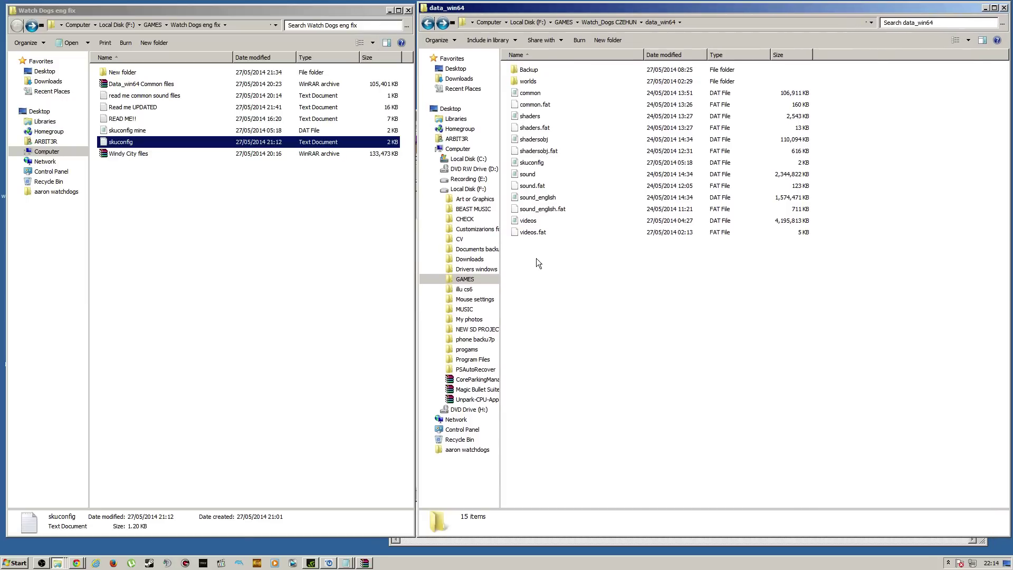
pyautogui.click(140, 142)
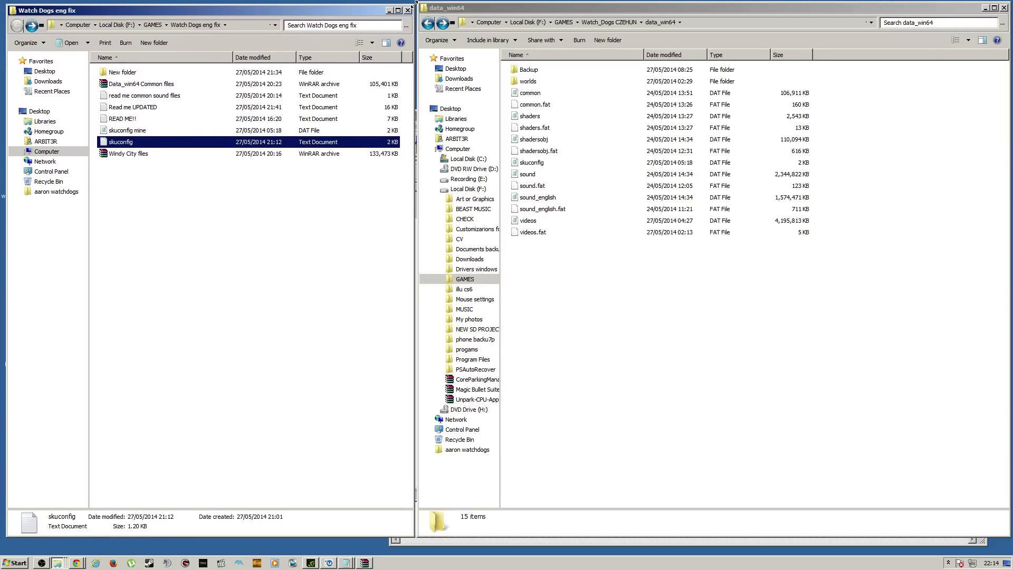
pyautogui.moveTo(413, 5); pyautogui.dragTo(413, 6)
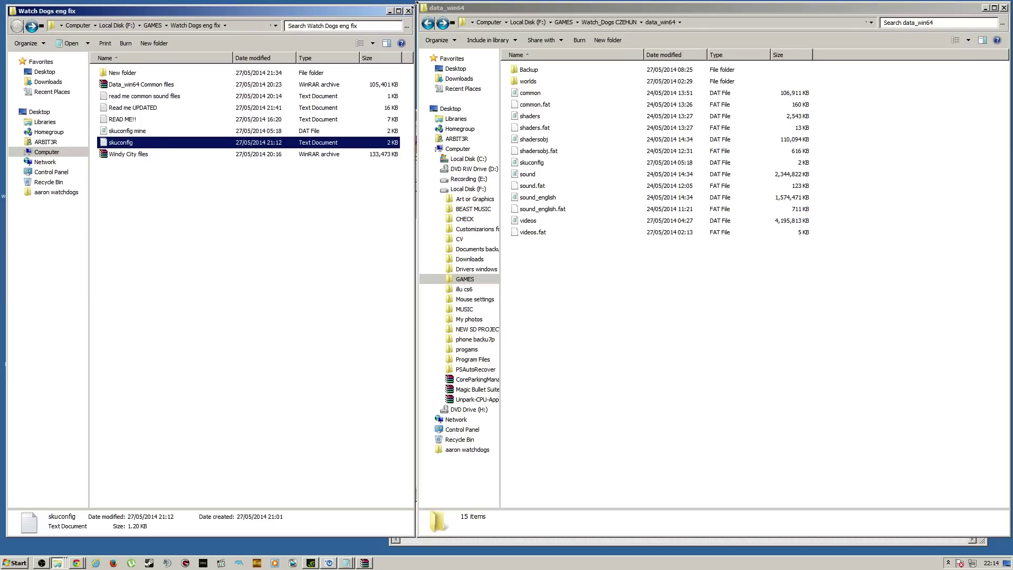
pyautogui.click(384, 464)
pyautogui.click(514, 476)
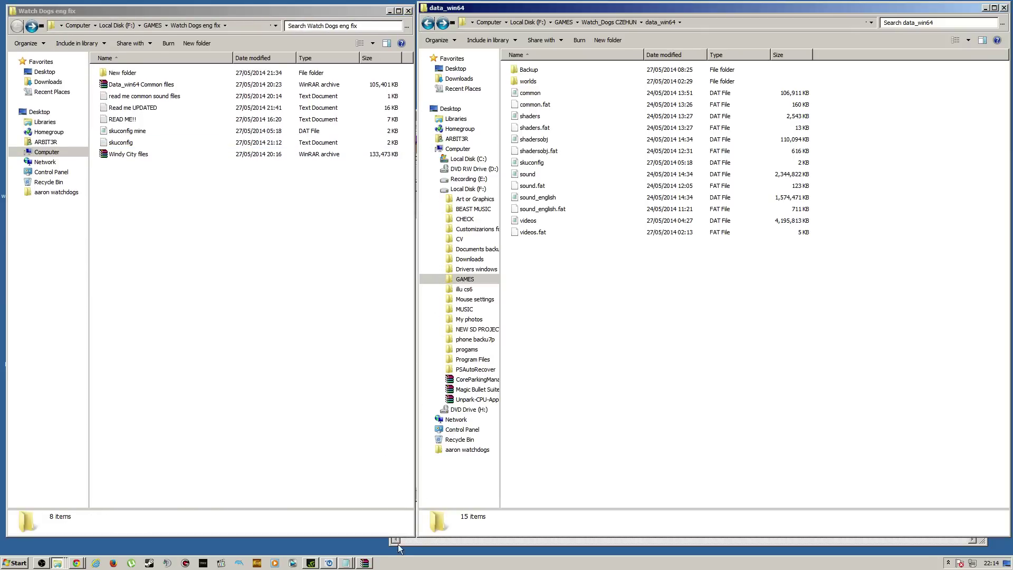
pyautogui.moveTo(415, 519); pyautogui.dragTo(570, 497)
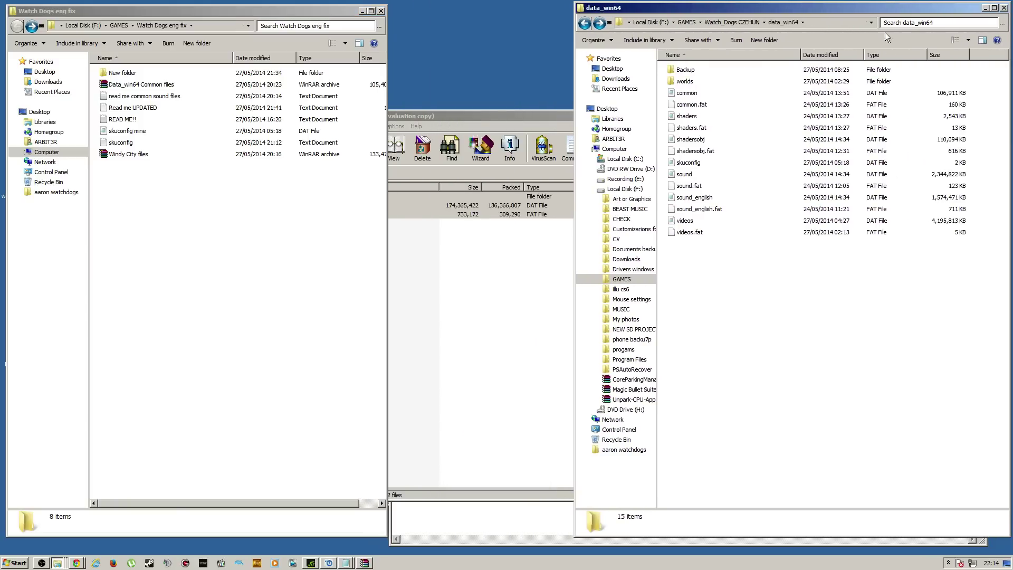
pyautogui.moveTo(876, 9); pyautogui.dragTo(874, 11)
pyautogui.moveTo(317, 19); pyautogui.dragTo(319, 26)
pyautogui.click(741, 303)
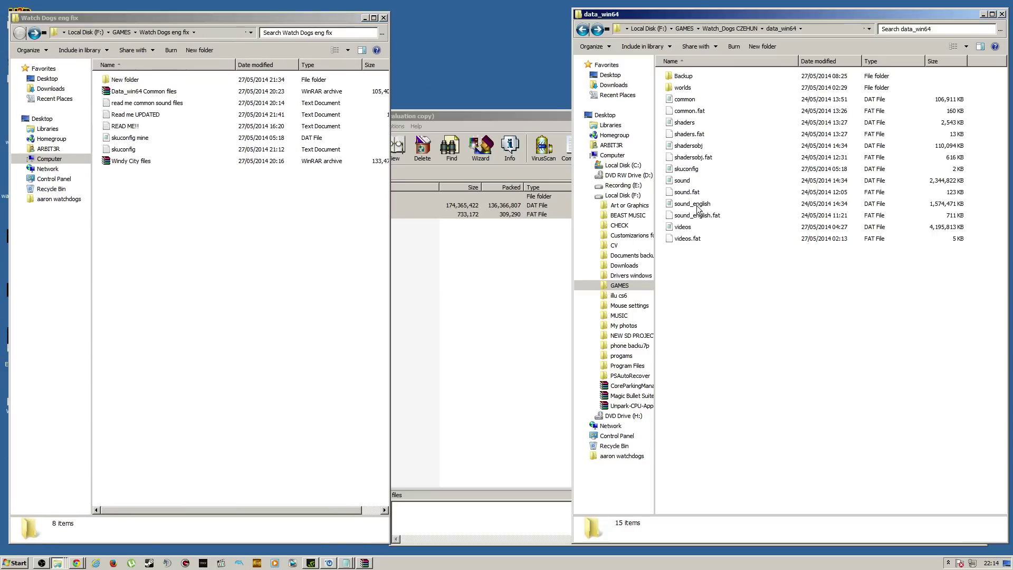
# Open the skuconfig mine file from the Watch Dogs eng fix folder in Notepad.
pyautogui.click(124, 138)
pyautogui.doubleClick(124, 138)
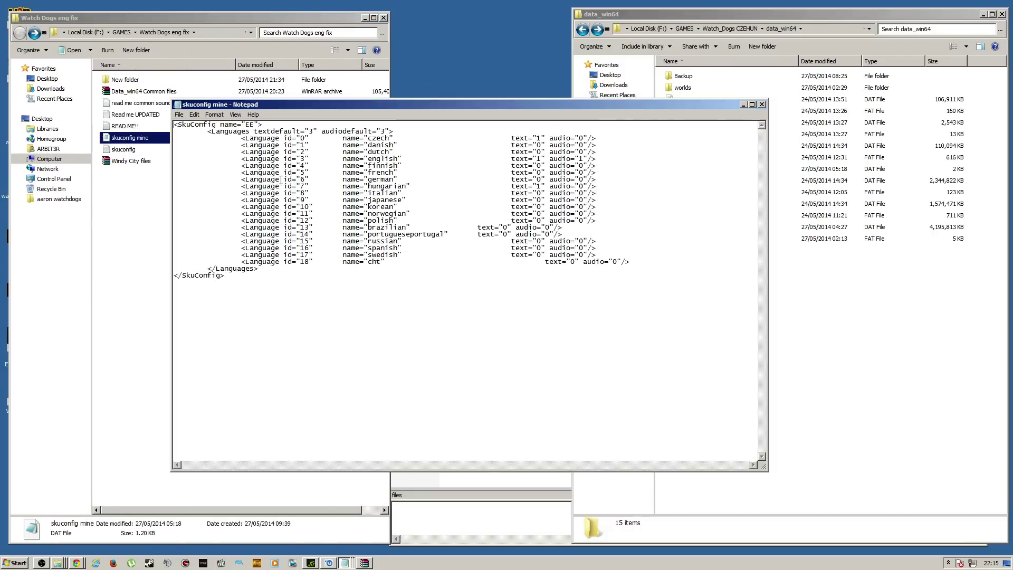
pyautogui.click(429, 236)
# Set the textdefault value in the Languages line of skuconfig mine to 2, the id of Dutch.
pyautogui.moveTo(260, 158); pyautogui.dragTo(311, 152)
pyautogui.click(314, 152)
pyautogui.moveTo(251, 131); pyautogui.dragTo(296, 131)
pyautogui.click(314, 132)
# Locate the Polish language line and its id, and set audiodefault in the Languages line to 12.
pyautogui.moveTo(370, 220); pyautogui.dragTo(602, 220)
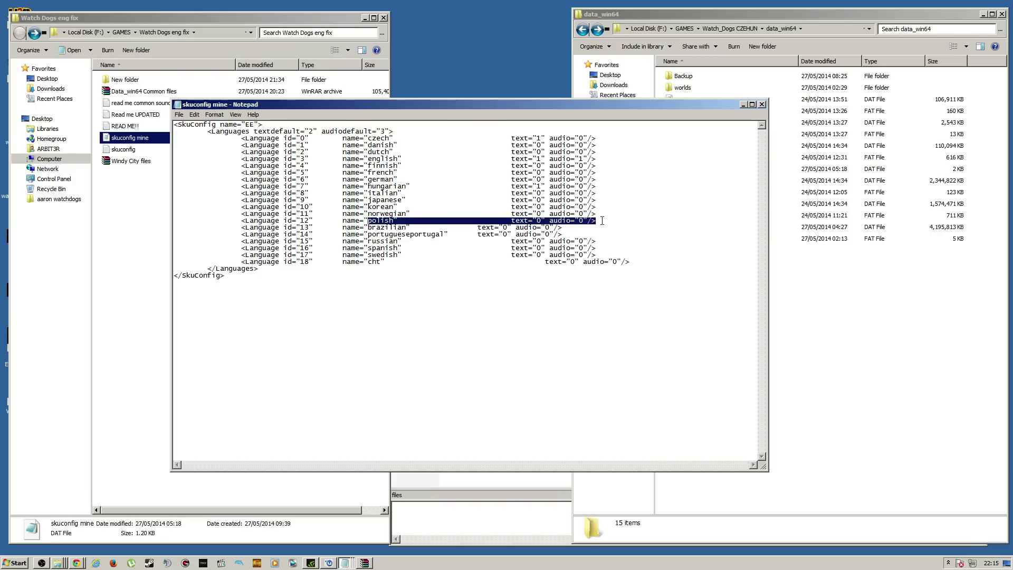
pyautogui.click(602, 220)
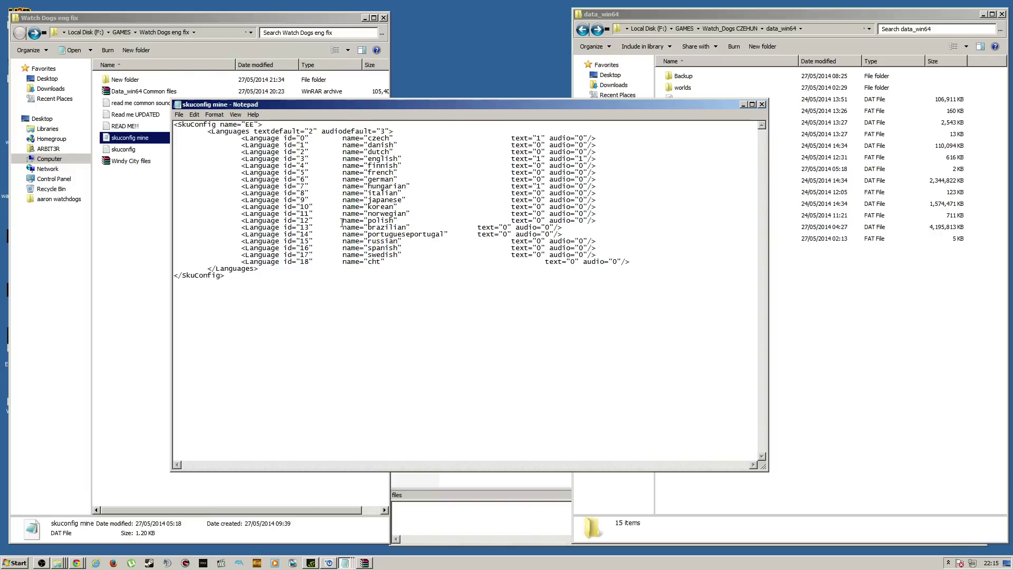
pyautogui.moveTo(305, 220); pyautogui.dragTo(313, 220)
pyautogui.doubleClick(382, 131)
pyautogui.write('12')
# Examine the language entries in skuconfig mine and compare them with the textdefault and audiodefault values in the Languages line.
pyautogui.moveTo(597, 140); pyautogui.dragTo(630, 263)
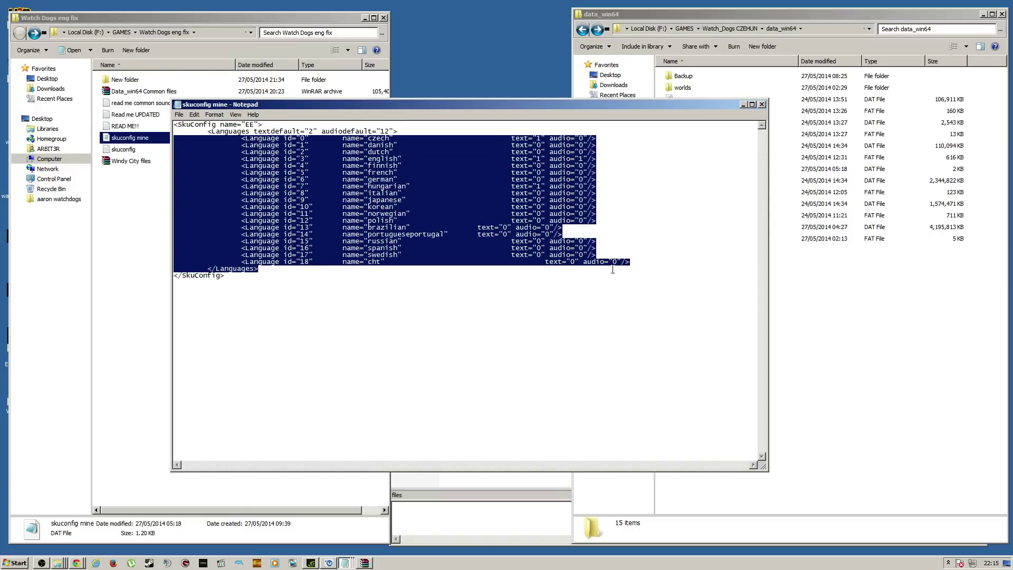
pyautogui.click(647, 207)
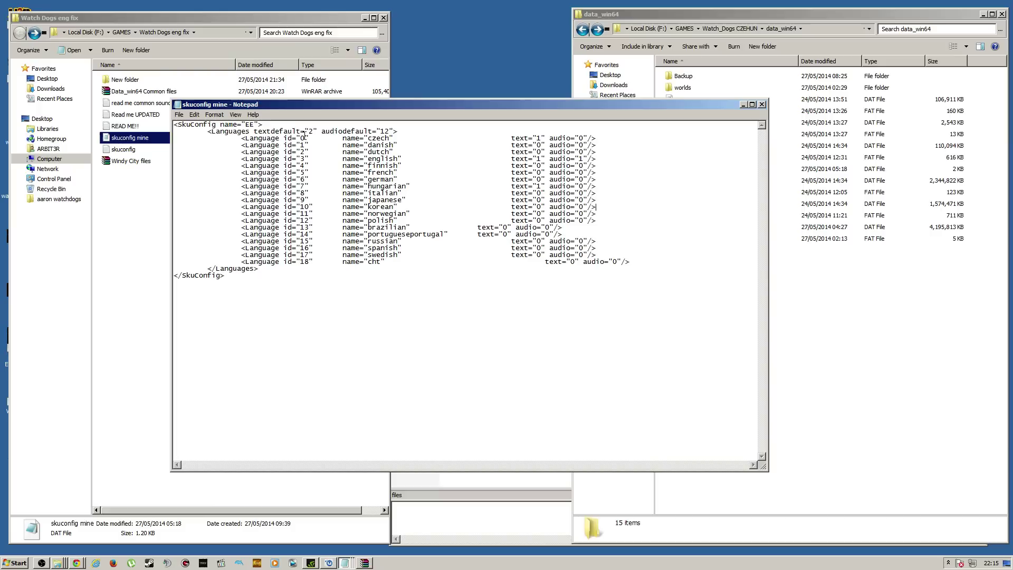
pyautogui.moveTo(262, 131); pyautogui.dragTo(326, 131)
pyautogui.click(298, 129)
pyautogui.moveTo(258, 131); pyautogui.dragTo(402, 132)
pyautogui.click(291, 138)
pyautogui.moveTo(314, 132)
pyautogui.mouseDown()
pyautogui.moveTo(376, 132)
pyautogui.moveTo(319, 129)
pyautogui.mouseUp()
pyautogui.moveTo(380, 131); pyautogui.dragTo(393, 128)
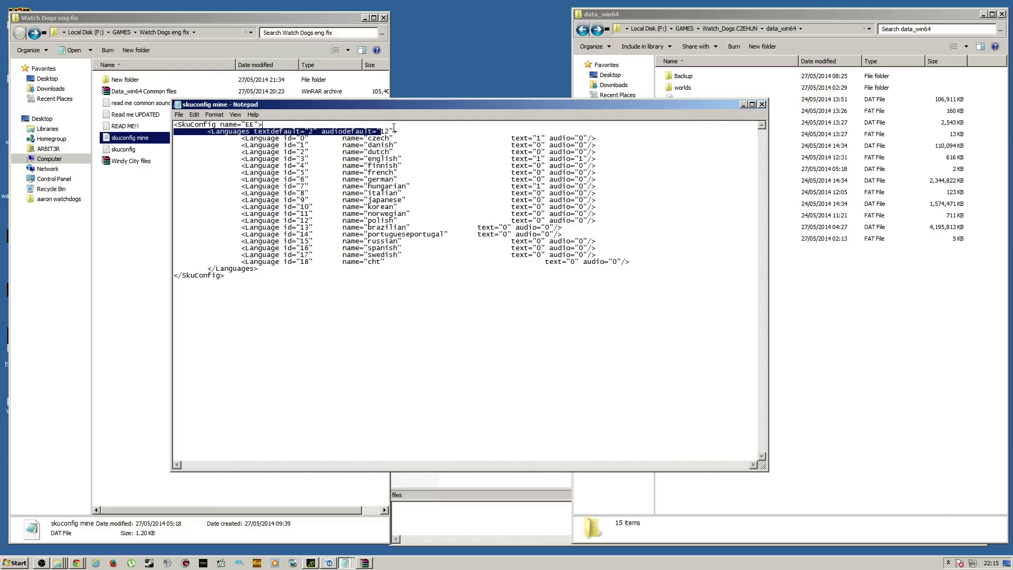
pyautogui.click(436, 263)
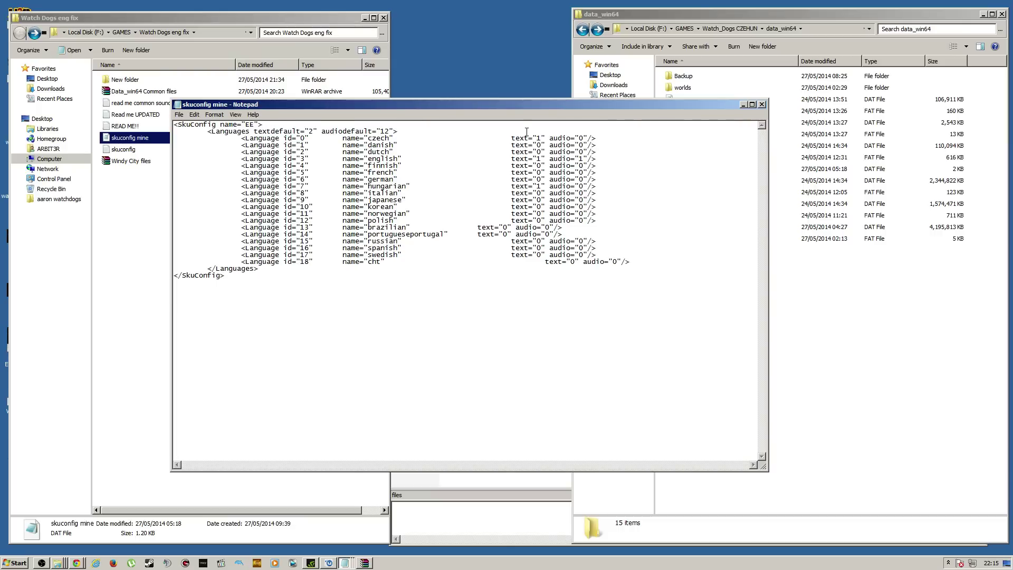
# Review the text flags and closing lines of skuconfig mine, and close the file without saving the changes.
pyautogui.moveTo(526, 132); pyautogui.dragTo(541, 138)
pyautogui.click(539, 145)
pyautogui.moveTo(637, 263); pyautogui.dragTo(364, 304)
pyautogui.click(646, 265)
pyautogui.click(376, 311)
pyautogui.moveTo(285, 278); pyautogui.dragTo(207, 159)
pyautogui.click(341, 236)
pyautogui.click(762, 105)
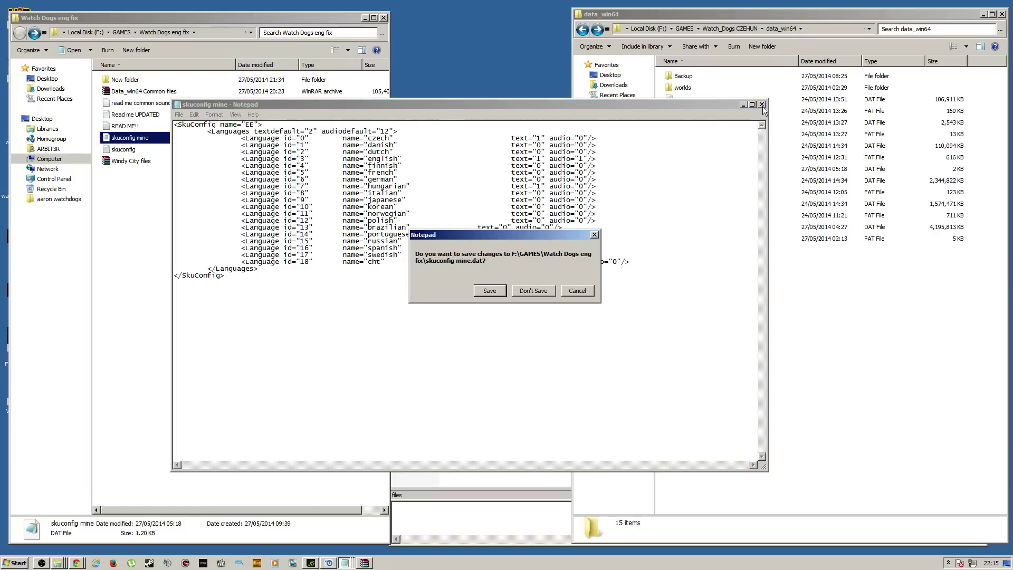
pyautogui.click(522, 295)
# Move the Windy City files archive window aside, switch to 4shared in Chrome, and check the upload progress of the Data Win 64 sound files parts.
pyautogui.moveTo(469, 116); pyautogui.dragTo(385, 167)
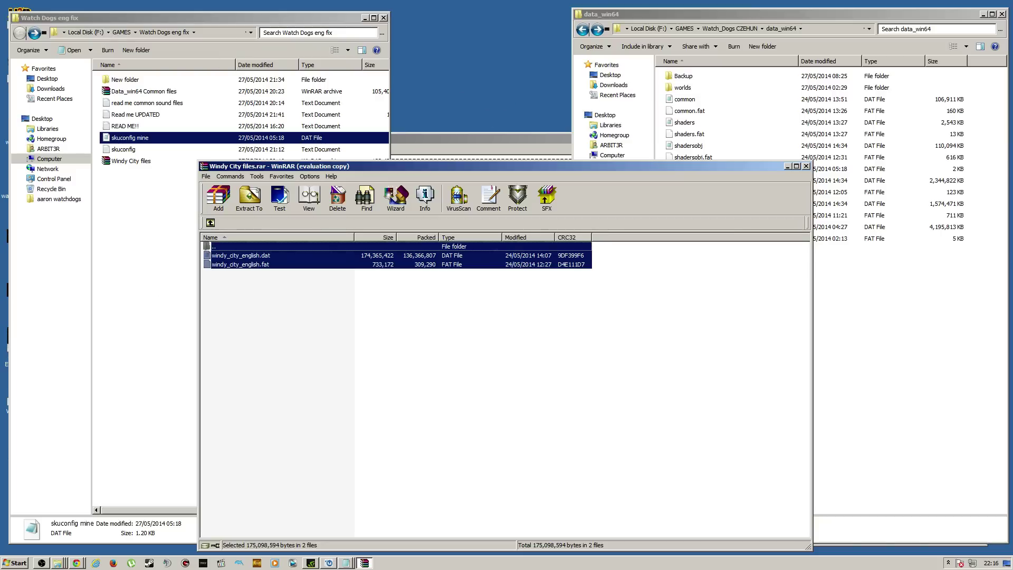
pyautogui.hotkey('alt', 'Tab')
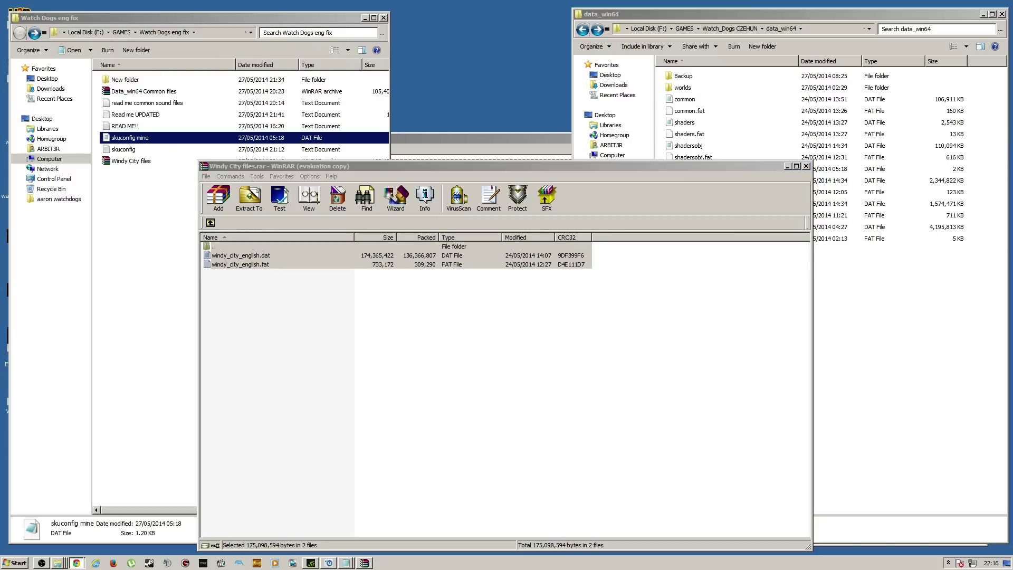
pyautogui.click(76, 562)
pyautogui.click(82, 545)
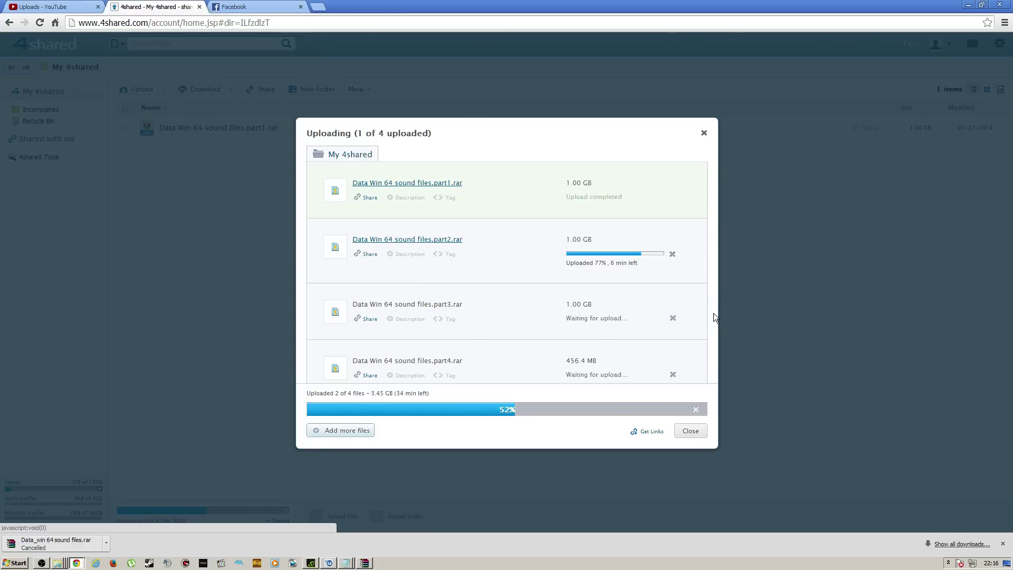
pyautogui.scroll(-1, 715, 317)
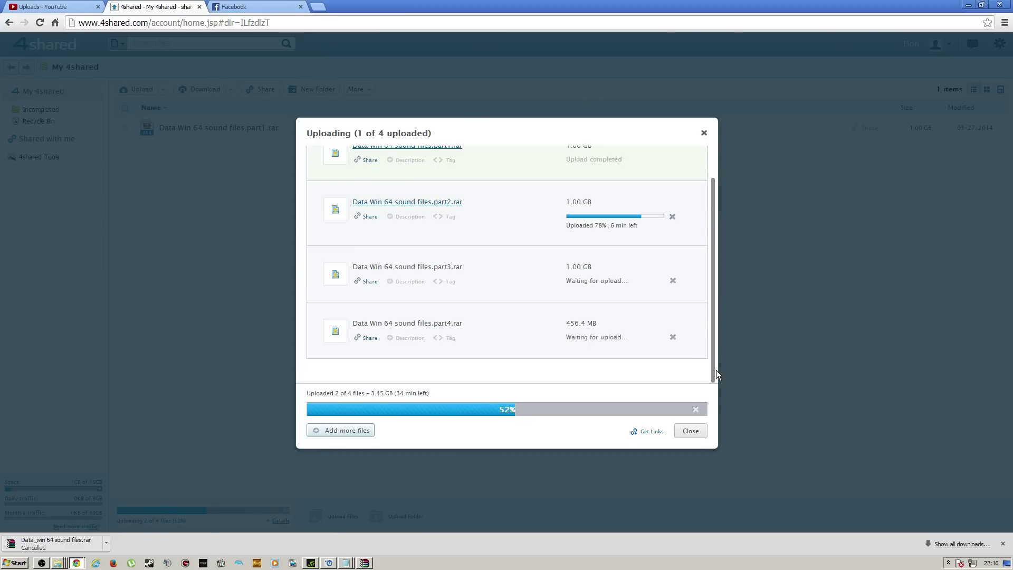